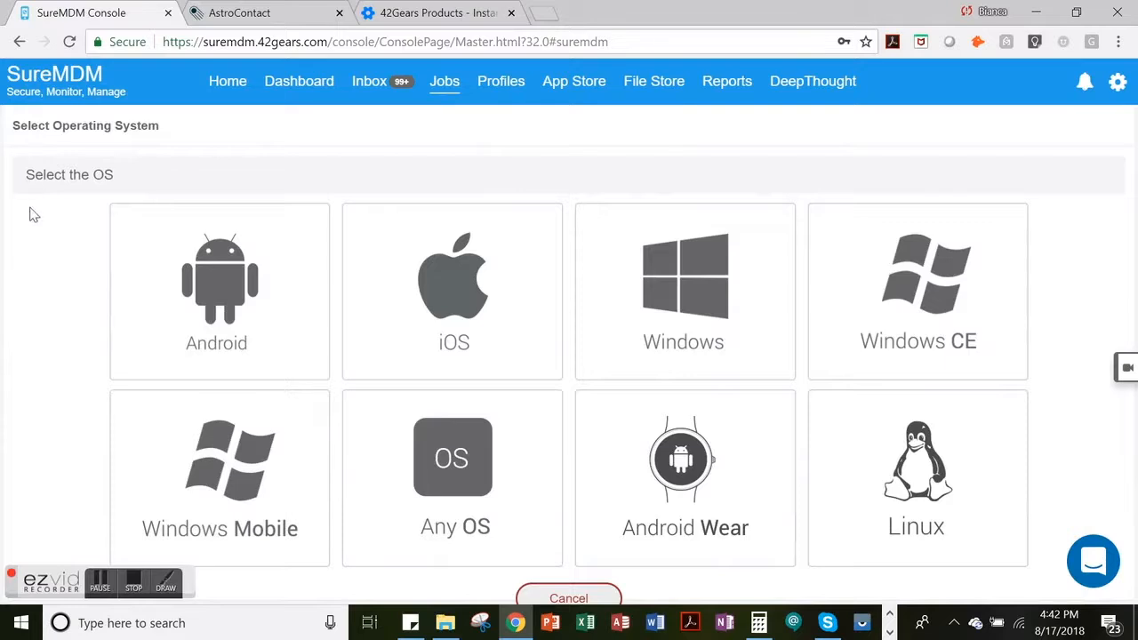
# - Set up an Android Install Application job with the job name "AstroContacts APK"
pyautogui.click(135, 289)
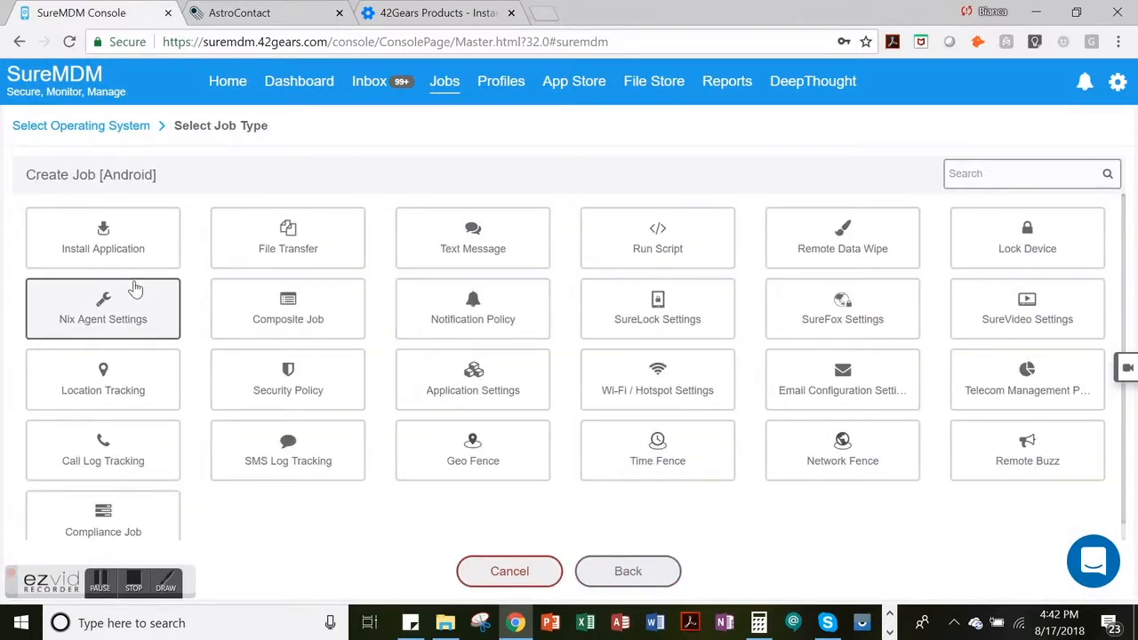
pyautogui.click(157, 234)
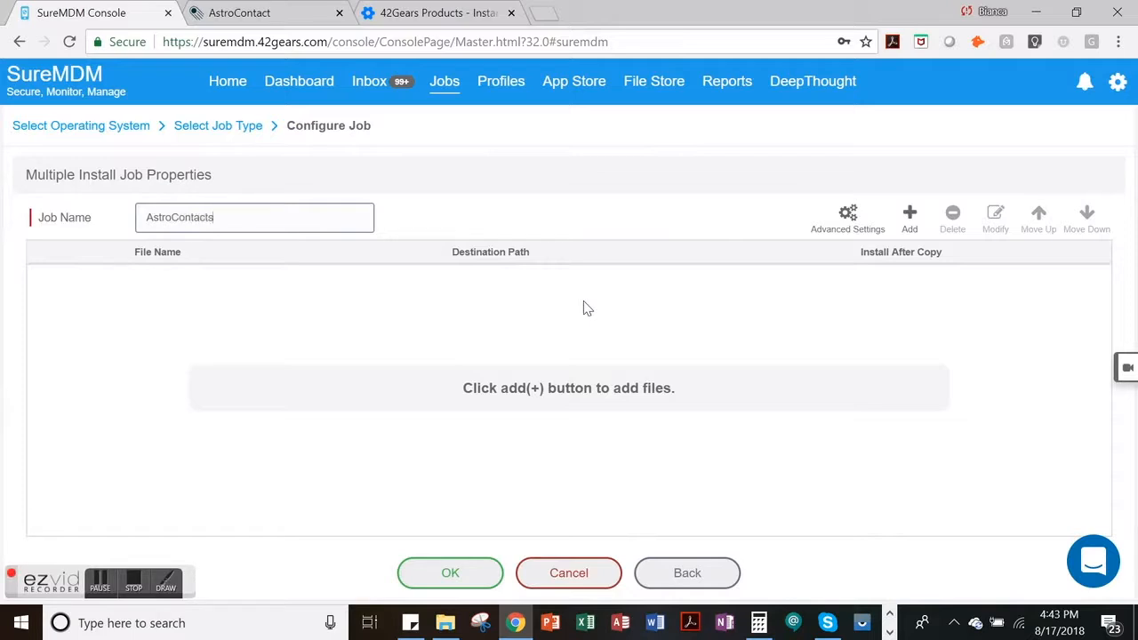
pyautogui.write('PK')
# - Add a file to the install job, using the AstroContacts for Android download link copied from the 42Gears downloads page as its File Path/Url
pyautogui.click(909, 231)
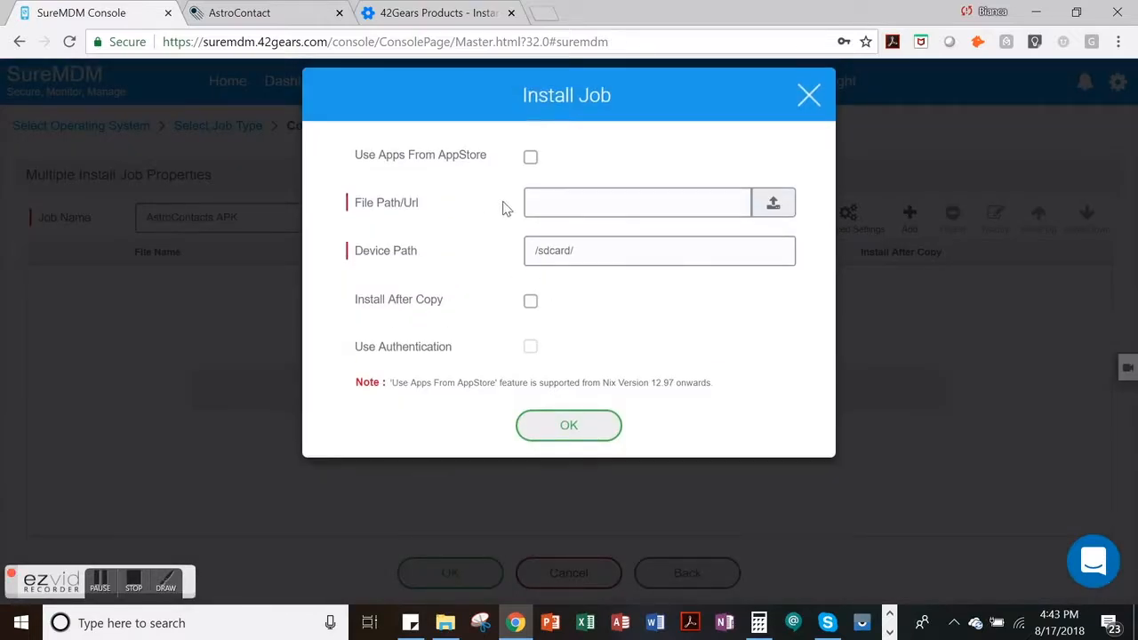
pyautogui.click(483, 18)
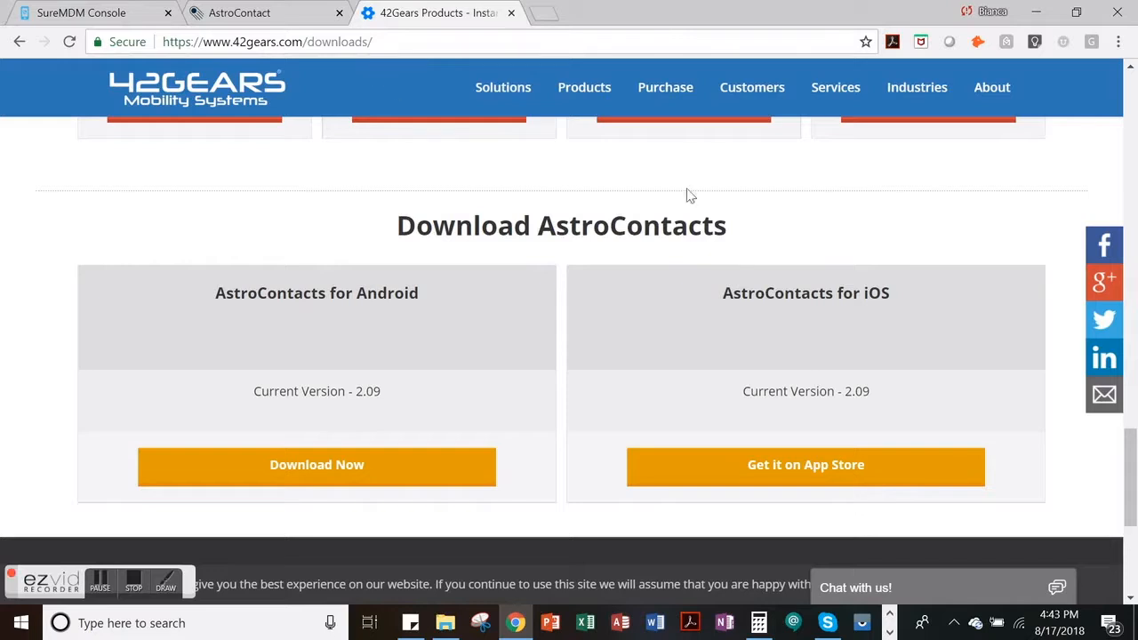
pyautogui.rightClick(404, 472)
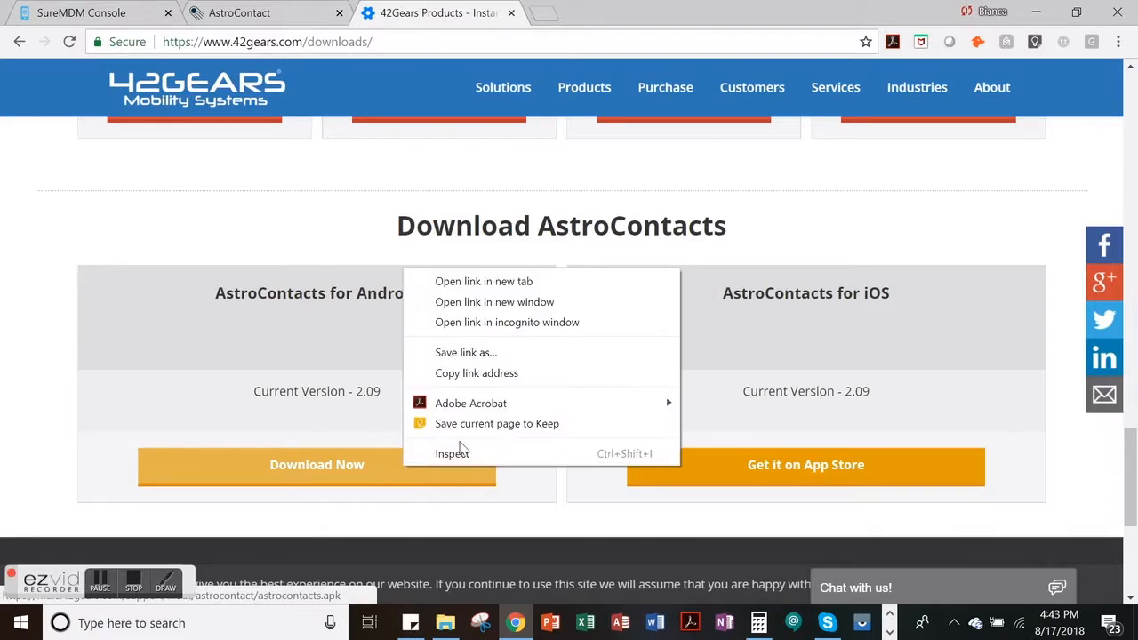
pyautogui.click(522, 378)
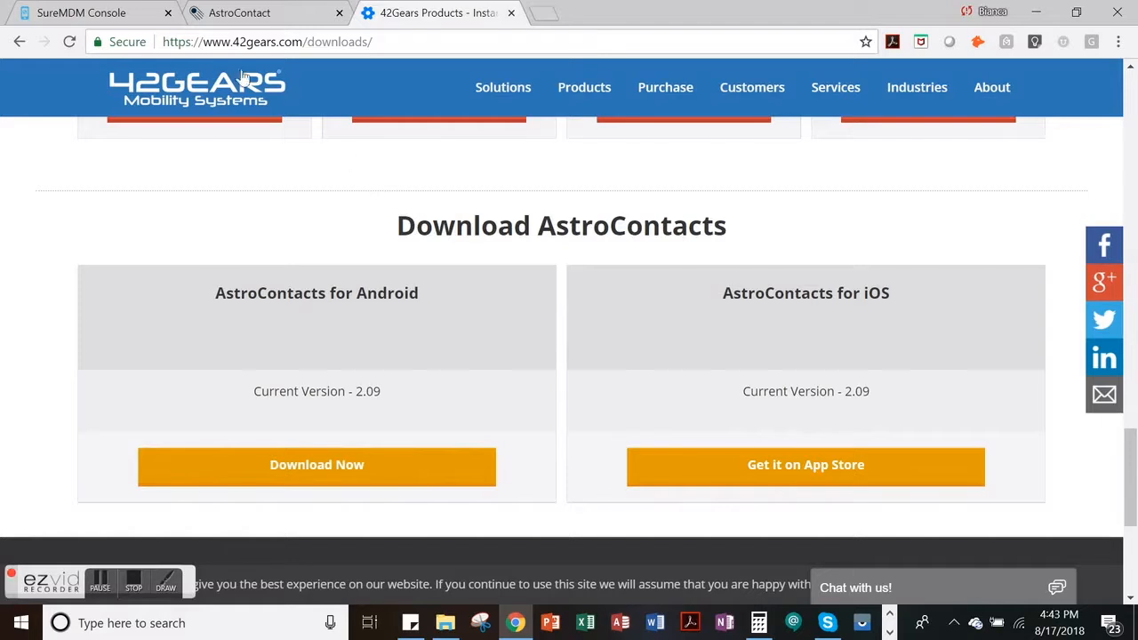
pyautogui.click(124, 17)
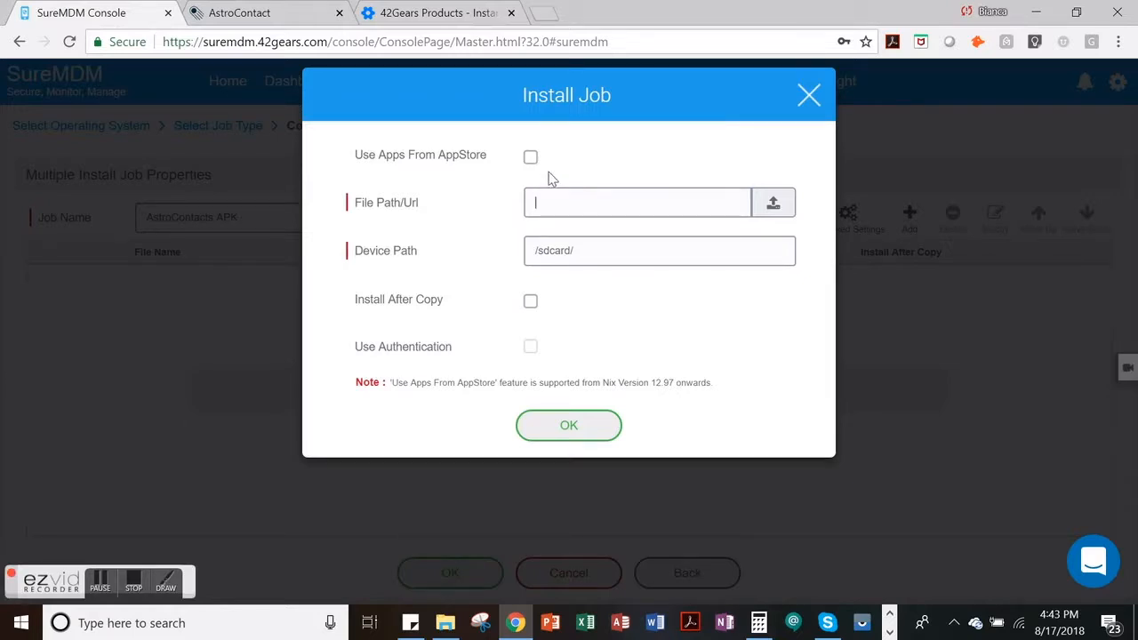
pyautogui.hotkey('ctrl', 'v')
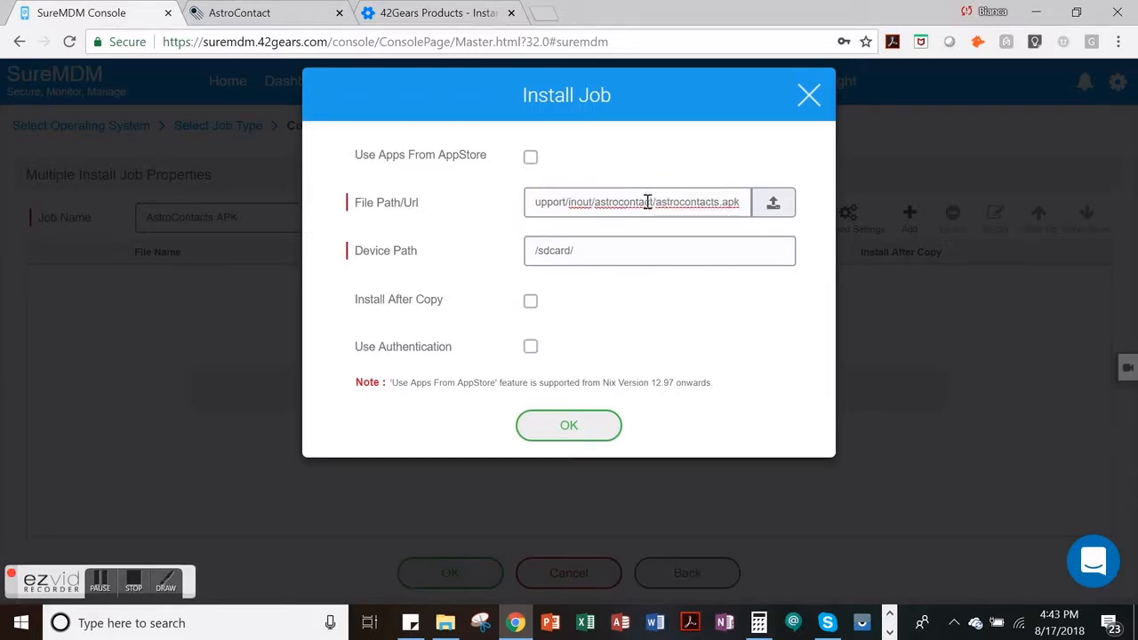
# - Enable Install After Copy for the APK file, then confirm the file entry and save the install job
pyautogui.click(533, 303)
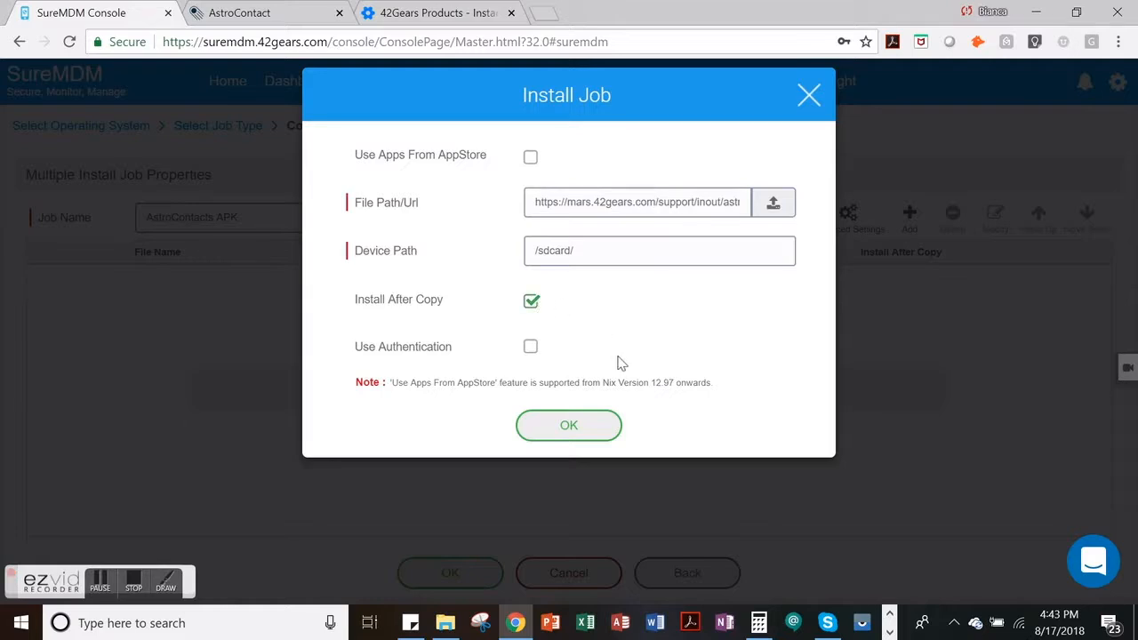
pyautogui.click(606, 424)
pyautogui.click(480, 576)
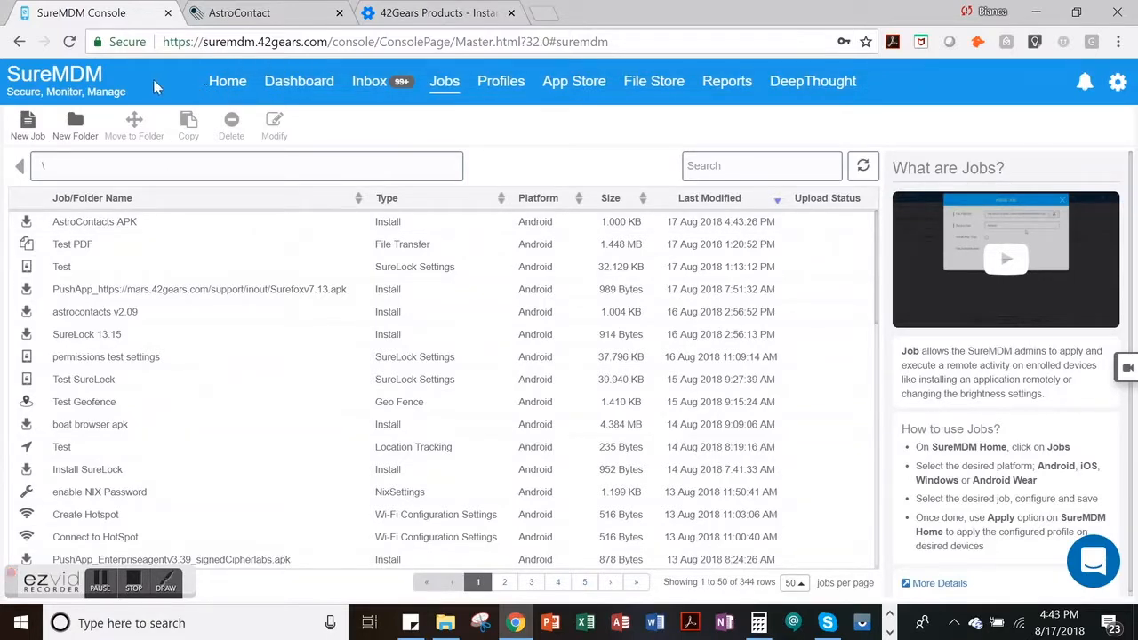
# - Create a new Android Run Script job with the job name "AstroContacts Auto-Launch"
pyautogui.click(28, 134)
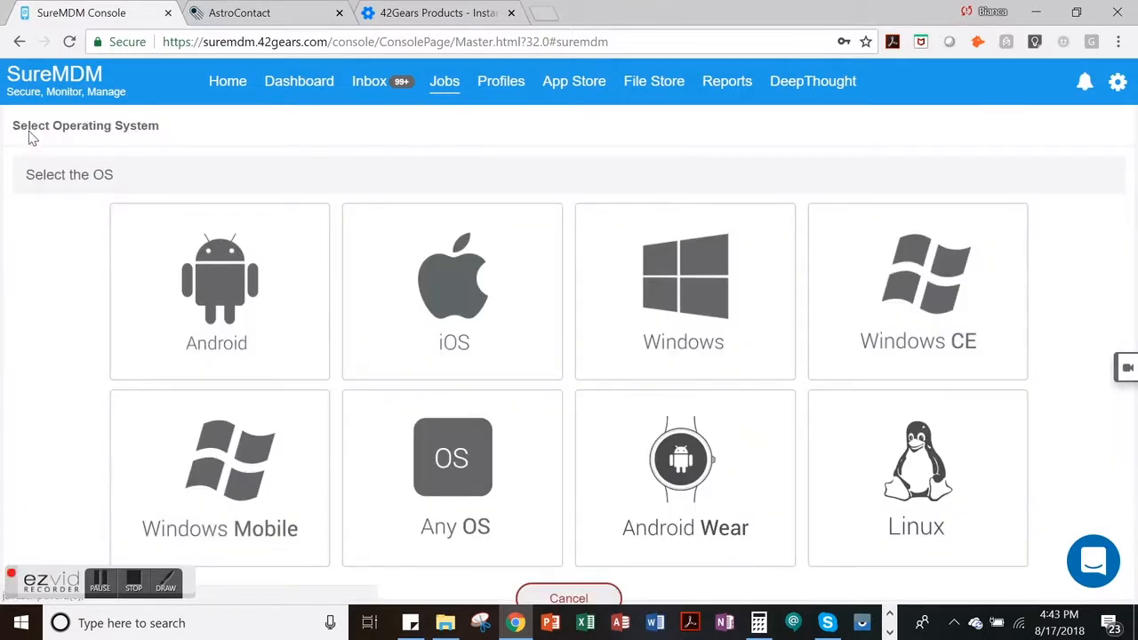
pyautogui.click(132, 305)
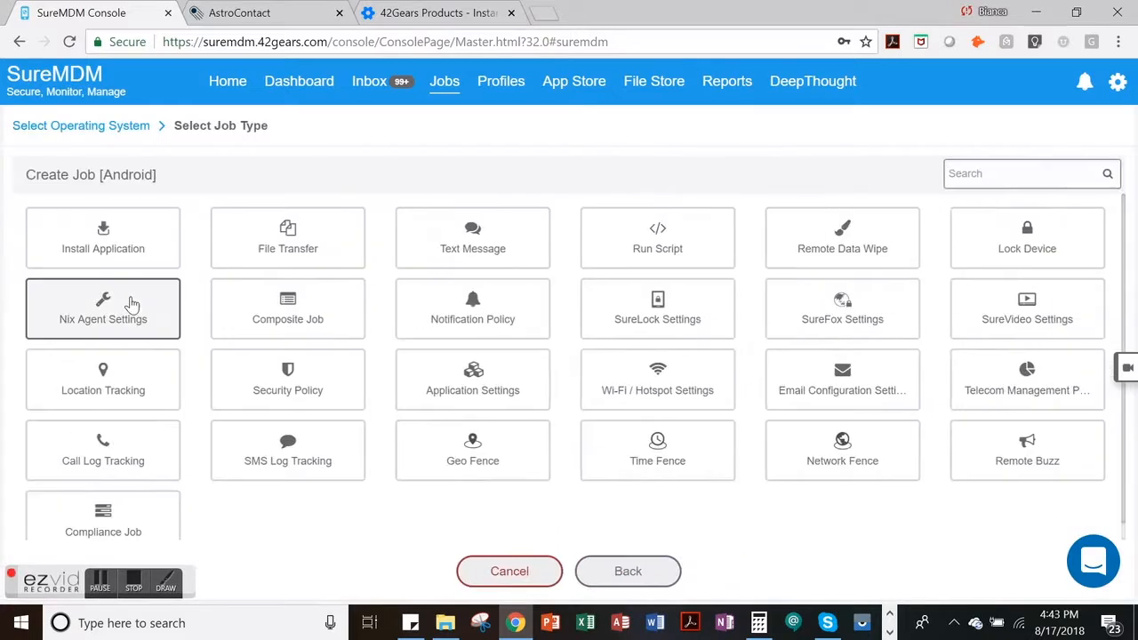
pyautogui.click(725, 255)
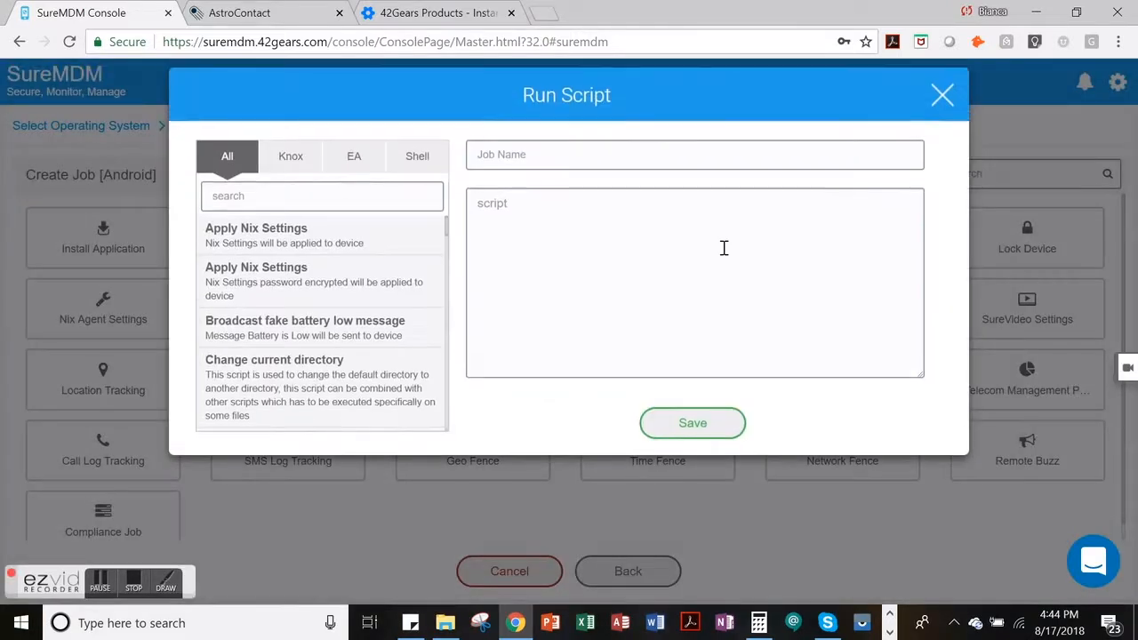
pyautogui.click(537, 156)
pyautogui.write('AstroContacts Auto-Launch')
# - Copy the two-line auto-launch script, script:!#suremdm and launch(com.gears42.astrocontacts), from the sticky note into the job's script and save the job
pyautogui.hotkey('alt', 'Tab')
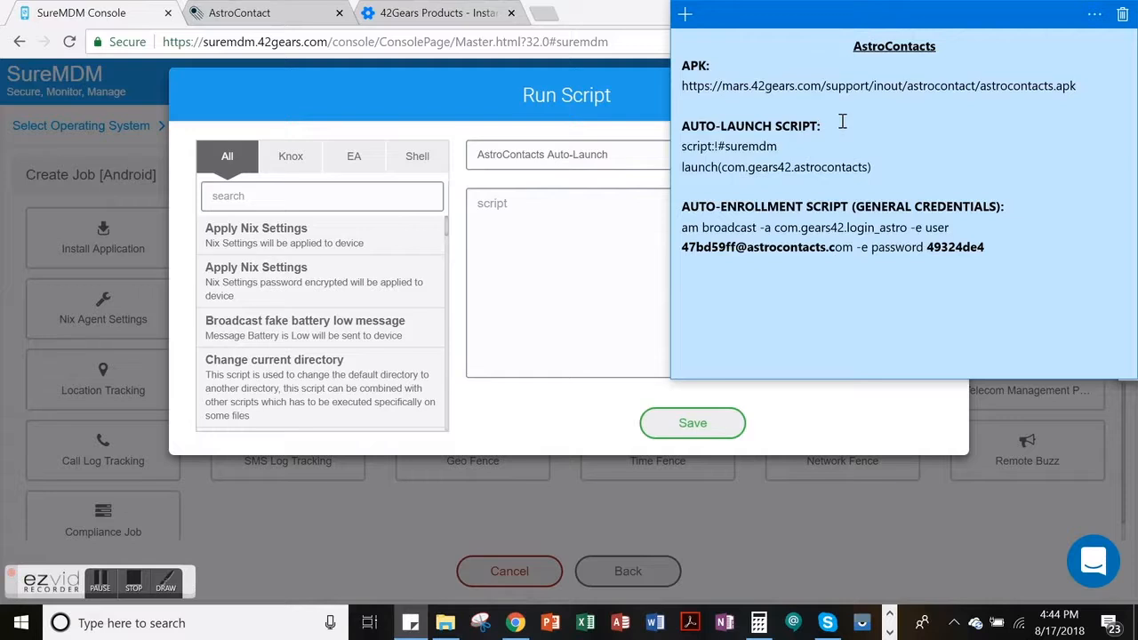
pyautogui.moveTo(871, 168); pyautogui.dragTo(679, 153)
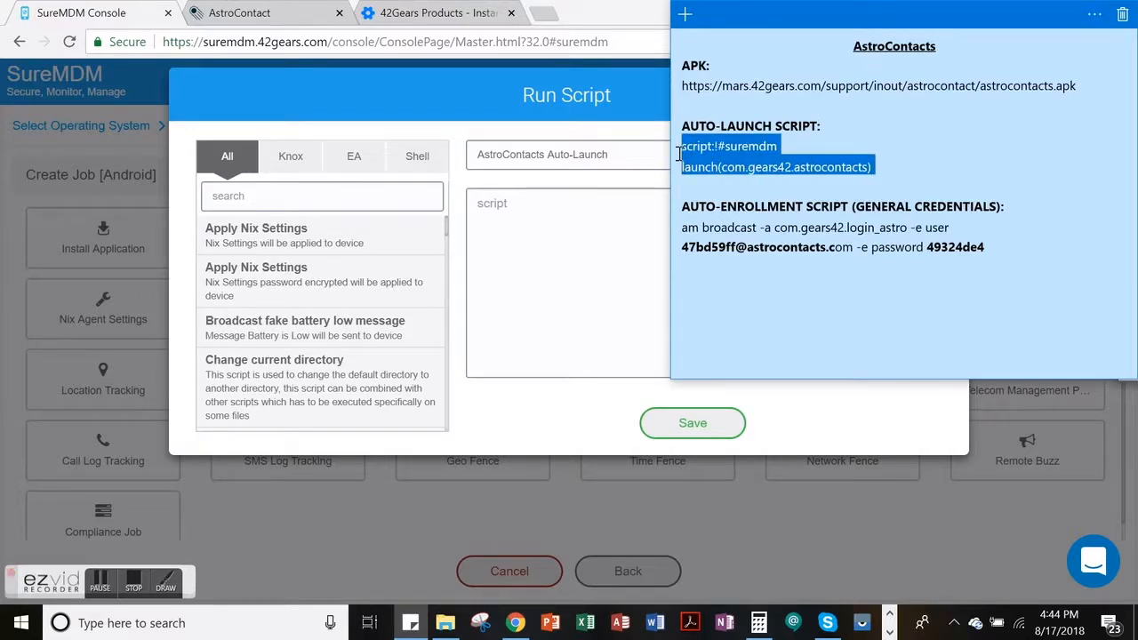
pyautogui.click(510, 206)
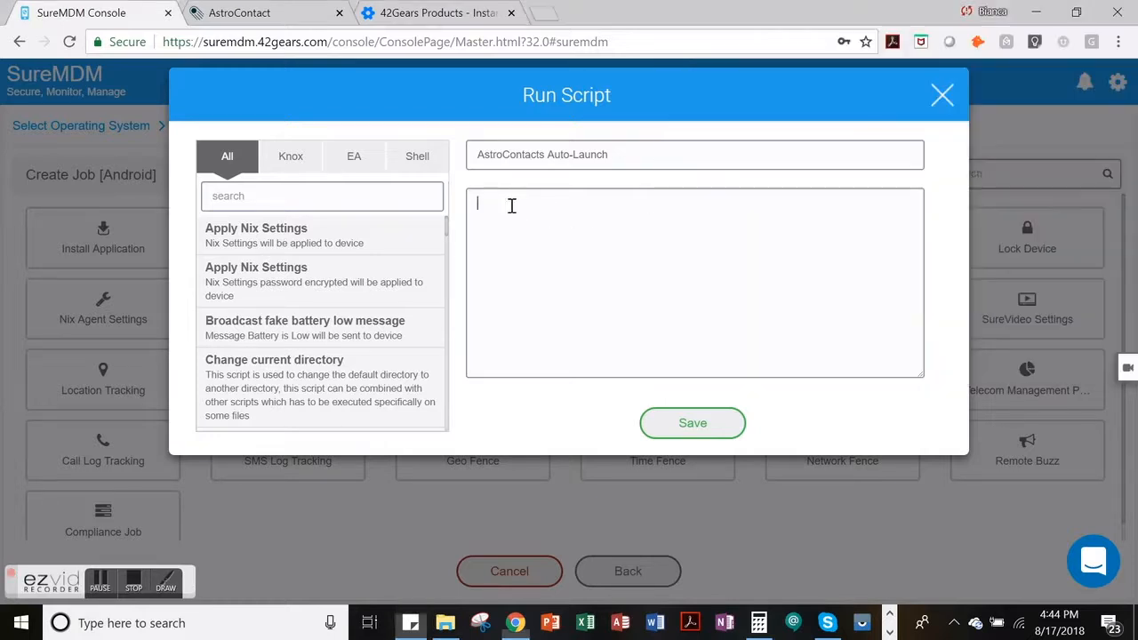
pyautogui.hotkey('ctrl', 'v')
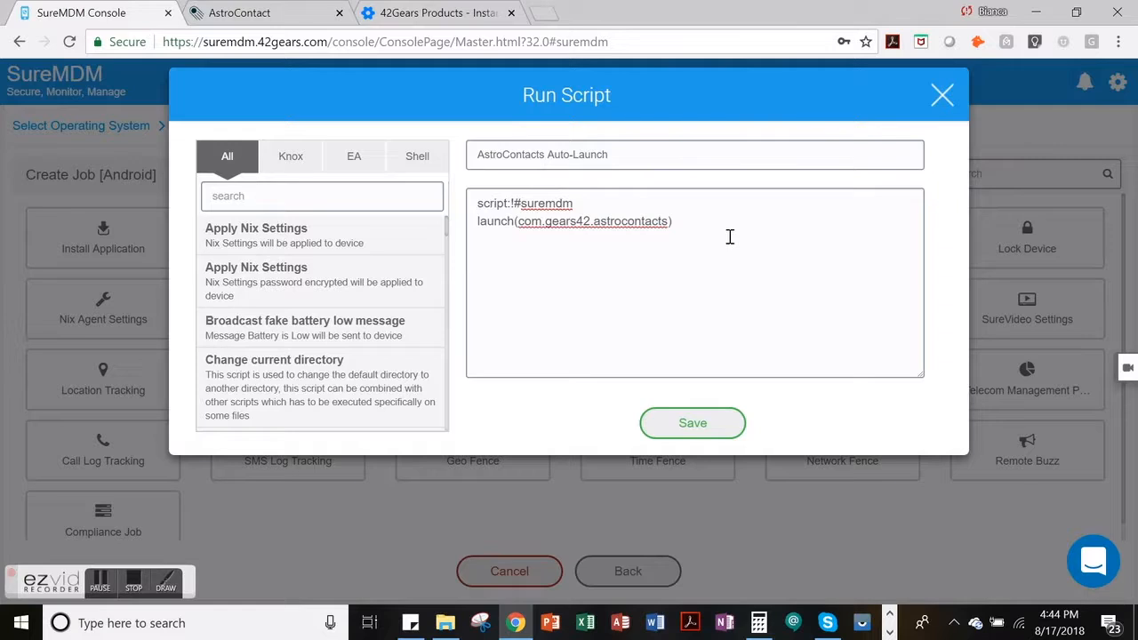
pyautogui.click(721, 423)
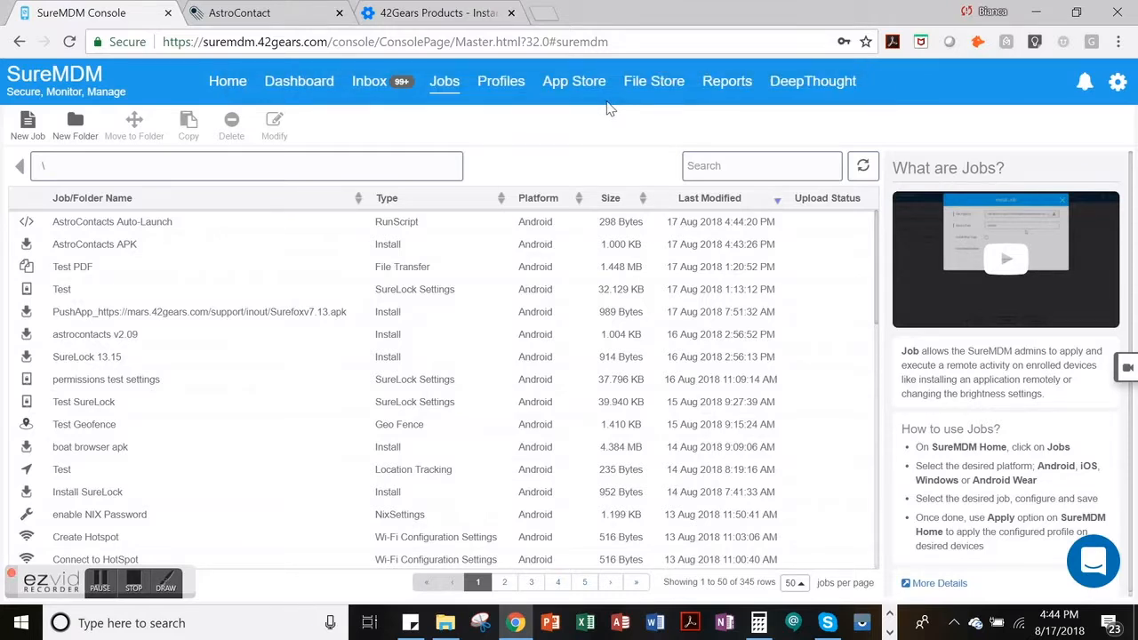
# - Create a new Android Run Script job with the job name "AstroContacts Auto-Enrollment"
pyautogui.click(25, 147)
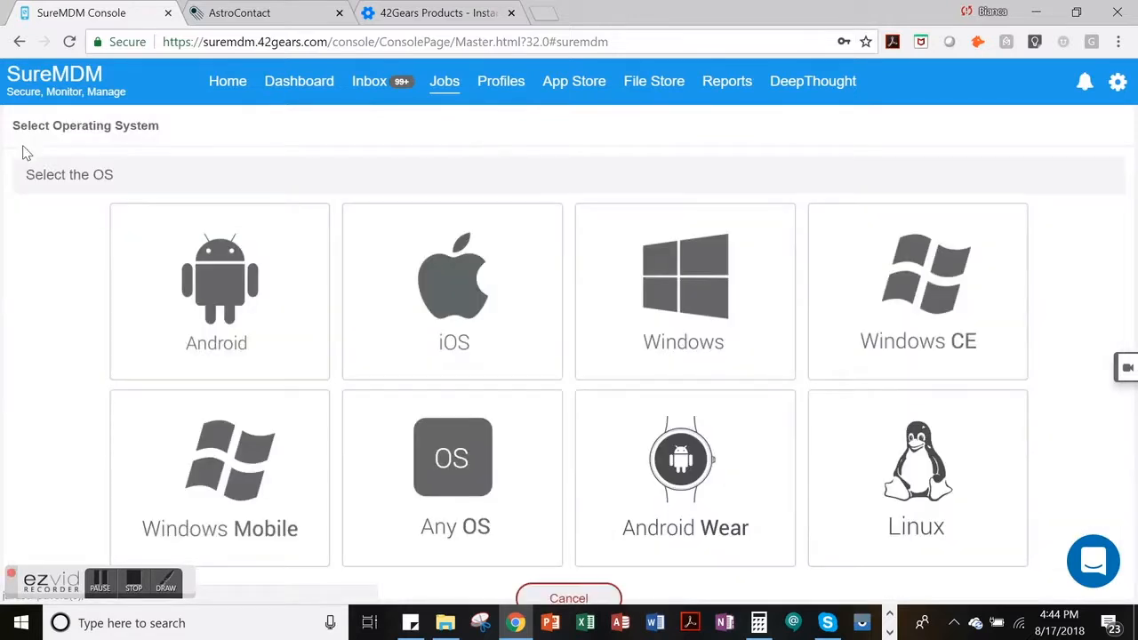
pyautogui.click(133, 298)
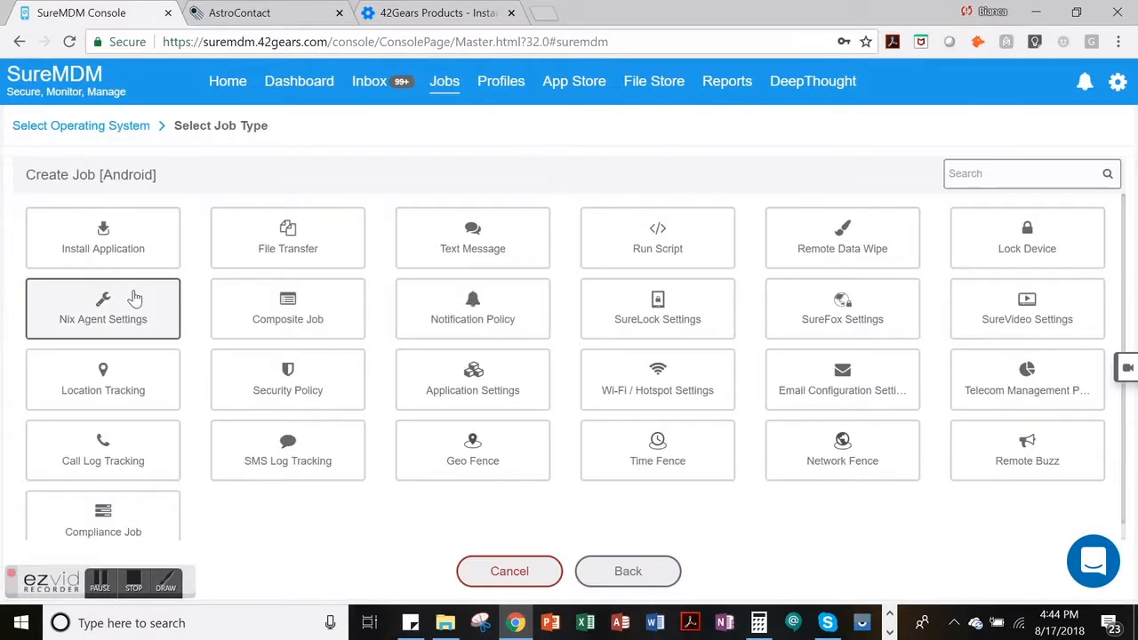
pyautogui.click(605, 247)
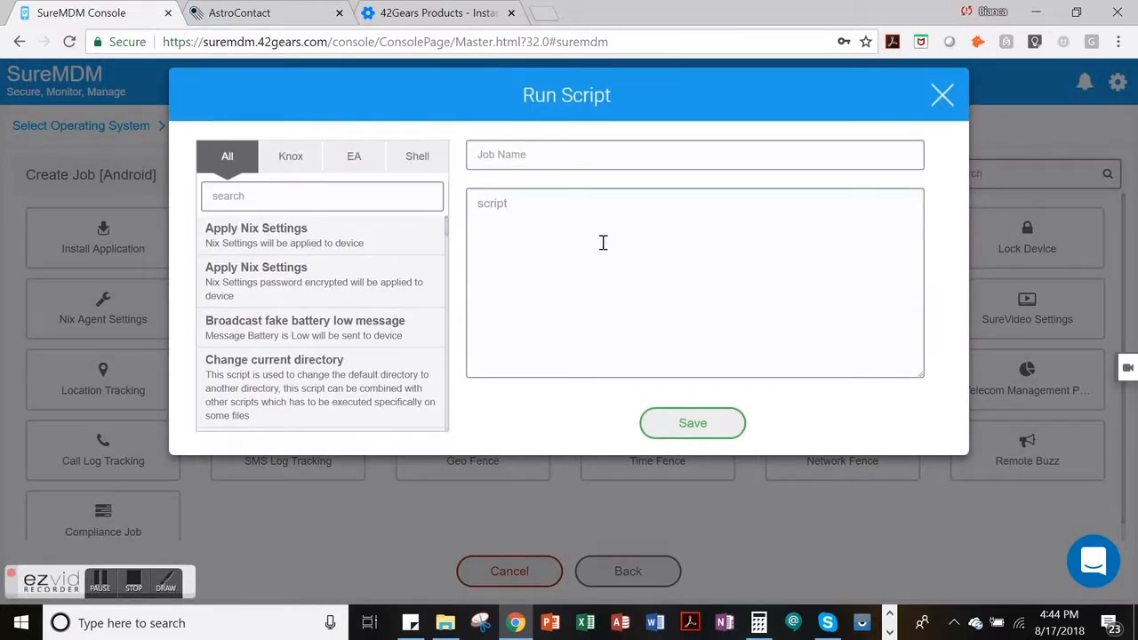
pyautogui.click(508, 154)
pyautogui.write('AstroContacts Auto')
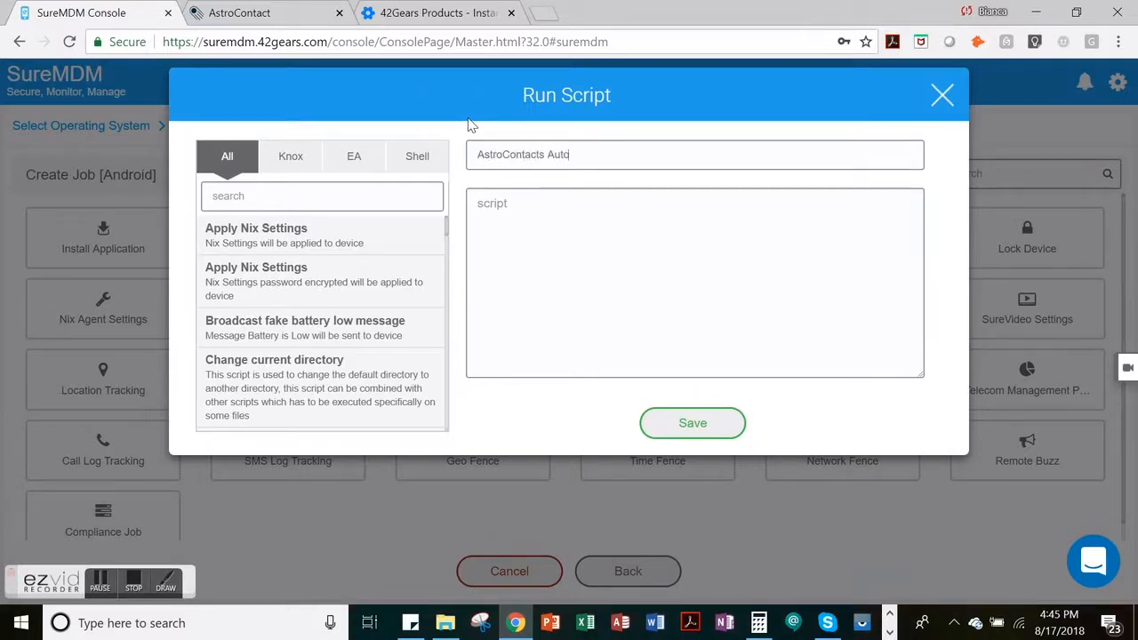
pyautogui.write('-Enrollment')
# - Copy the auto-enrollment am broadcast script, including its login ID and password, from the sticky note into the job's script
pyautogui.click(494, 213)
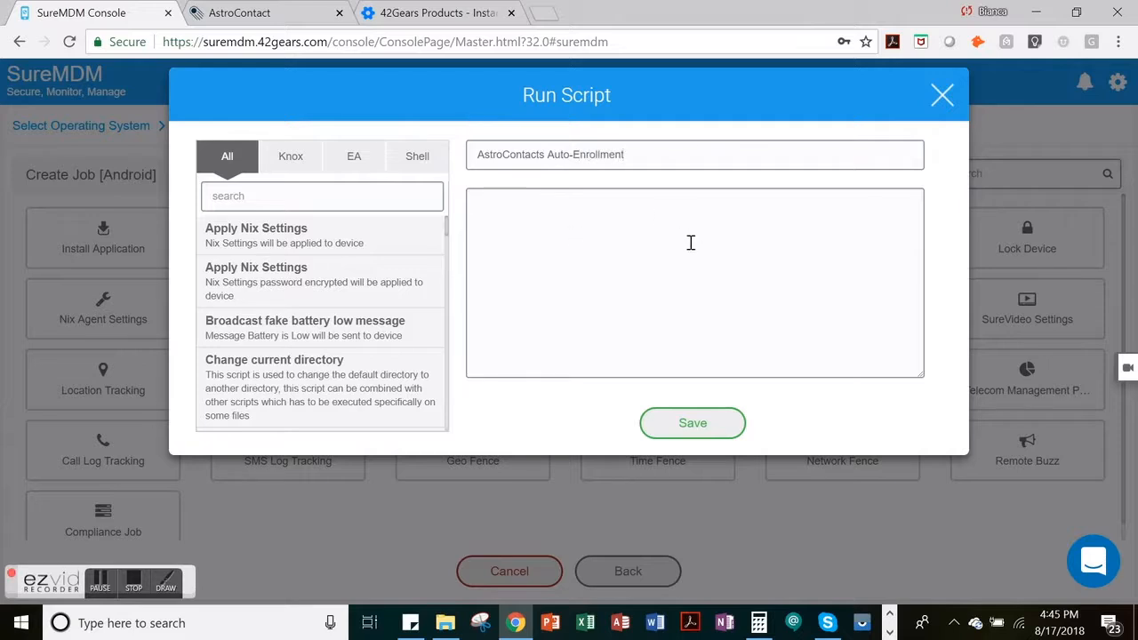
pyautogui.click(411, 622)
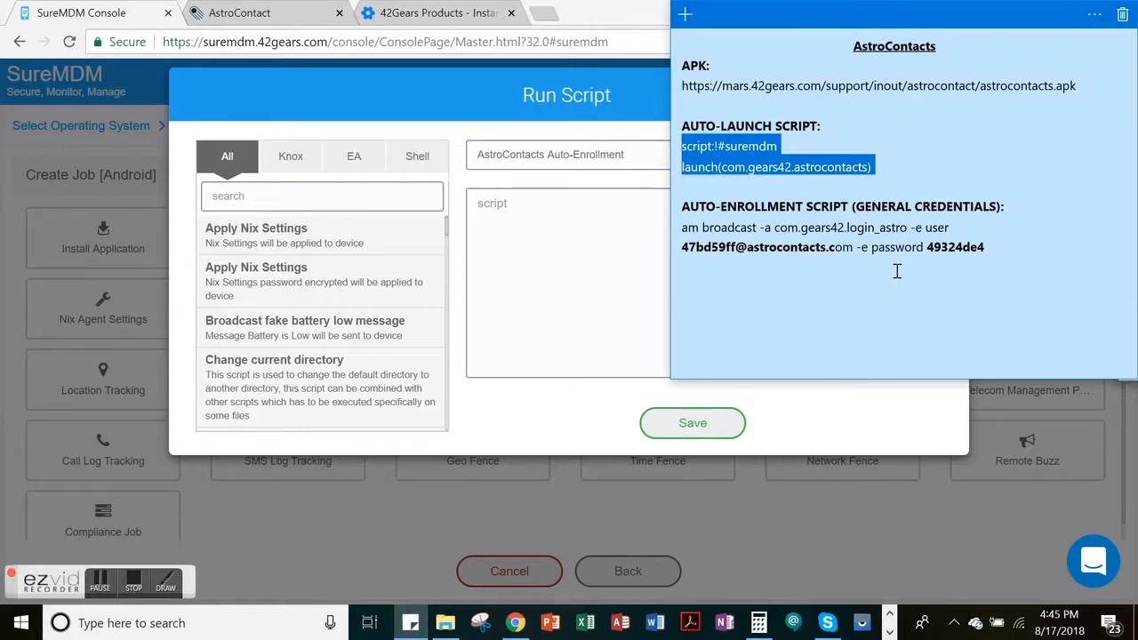
pyautogui.moveTo(983, 247); pyautogui.dragTo(673, 229)
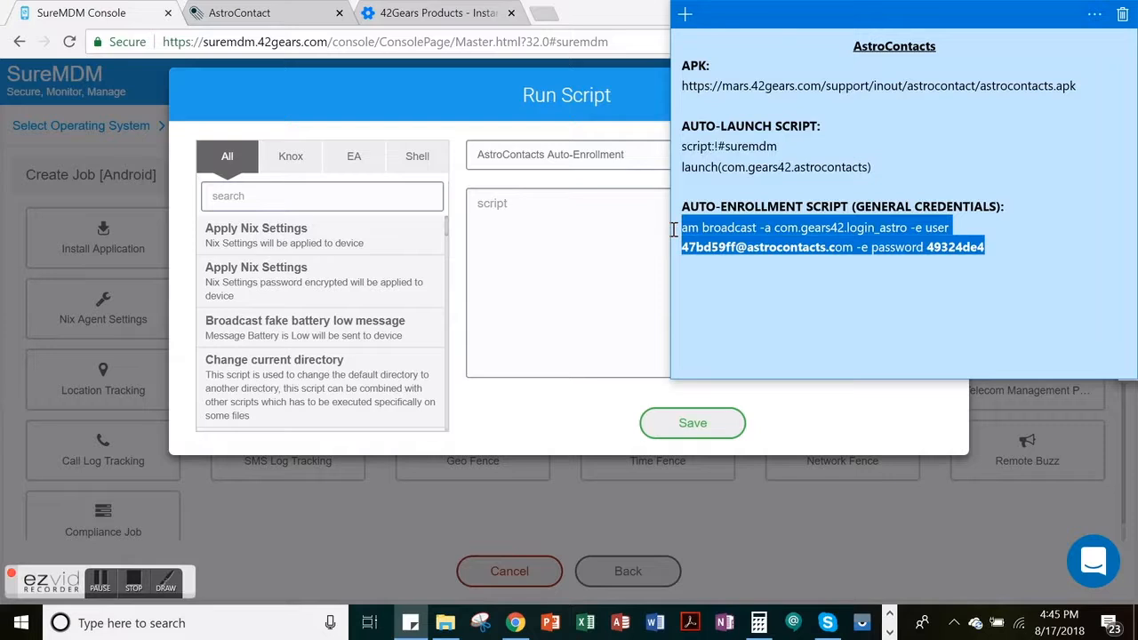
pyautogui.click(545, 216)
pyautogui.hotkey('ctrl', 'v')
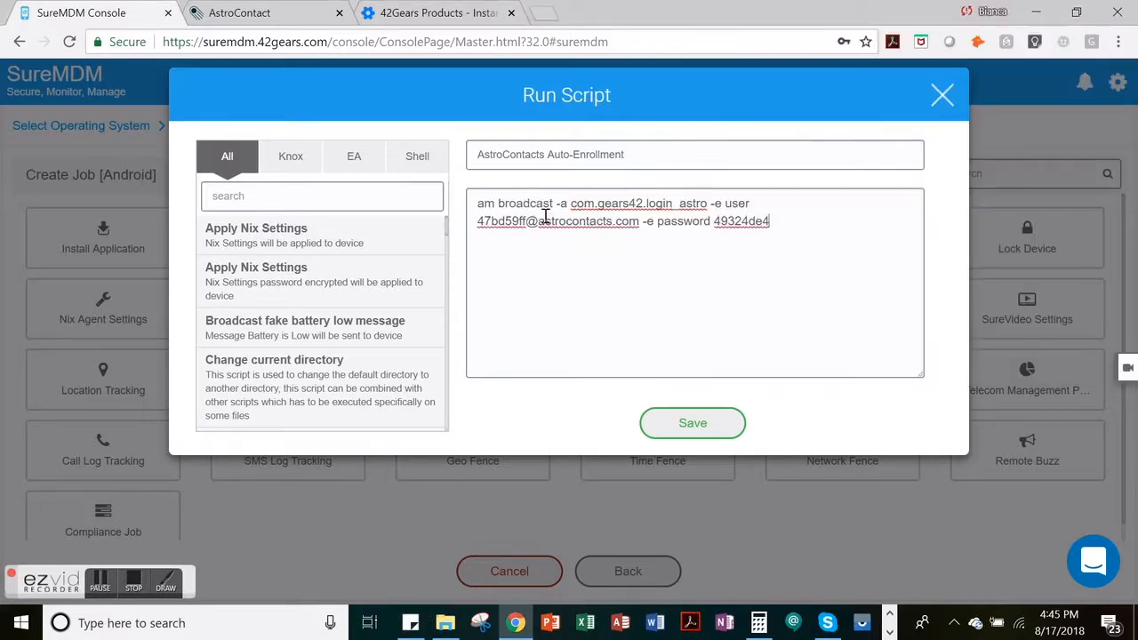
# - Examine the enrollment login ID in the AstroContacts account settings and the matching user value in the script
pyautogui.click(283, 15)
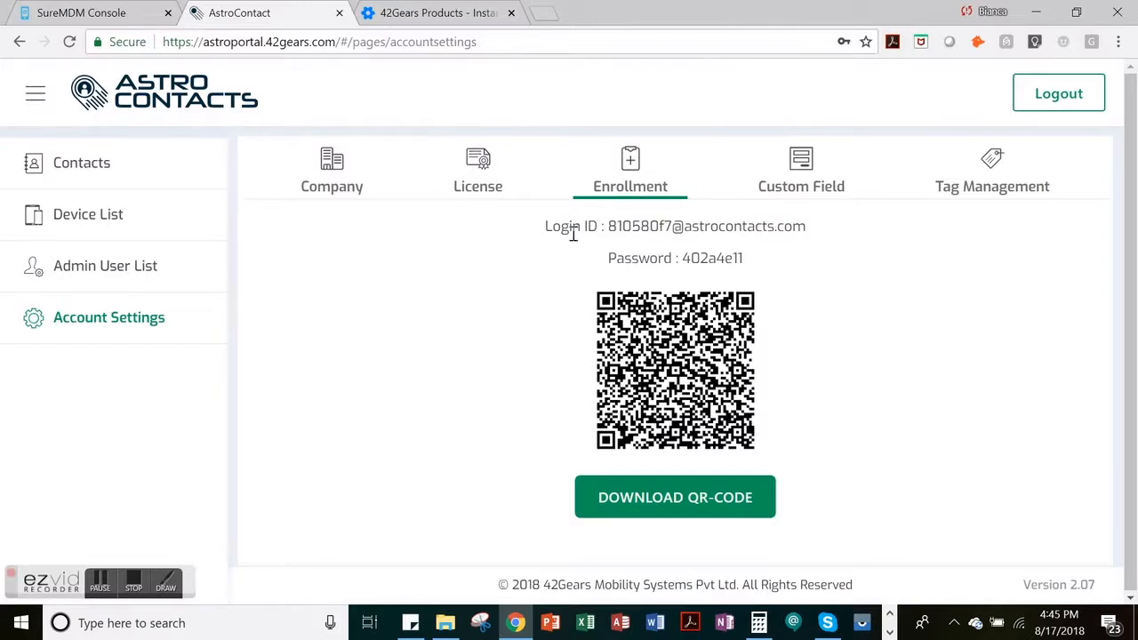
pyautogui.moveTo(611, 229); pyautogui.dragTo(808, 227)
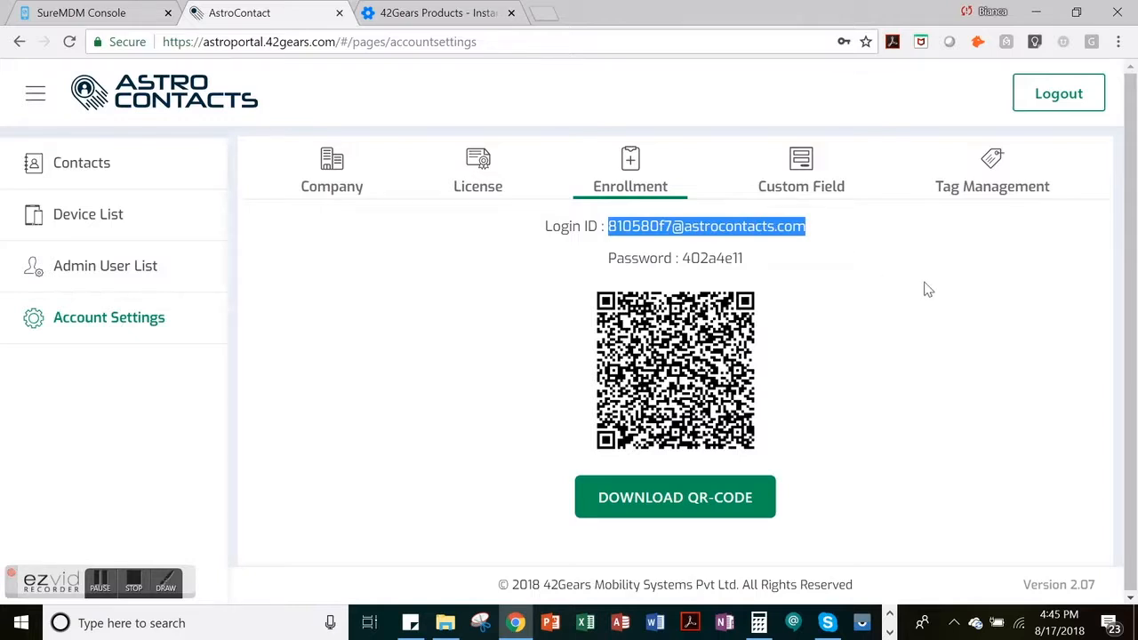
pyautogui.click(141, 9)
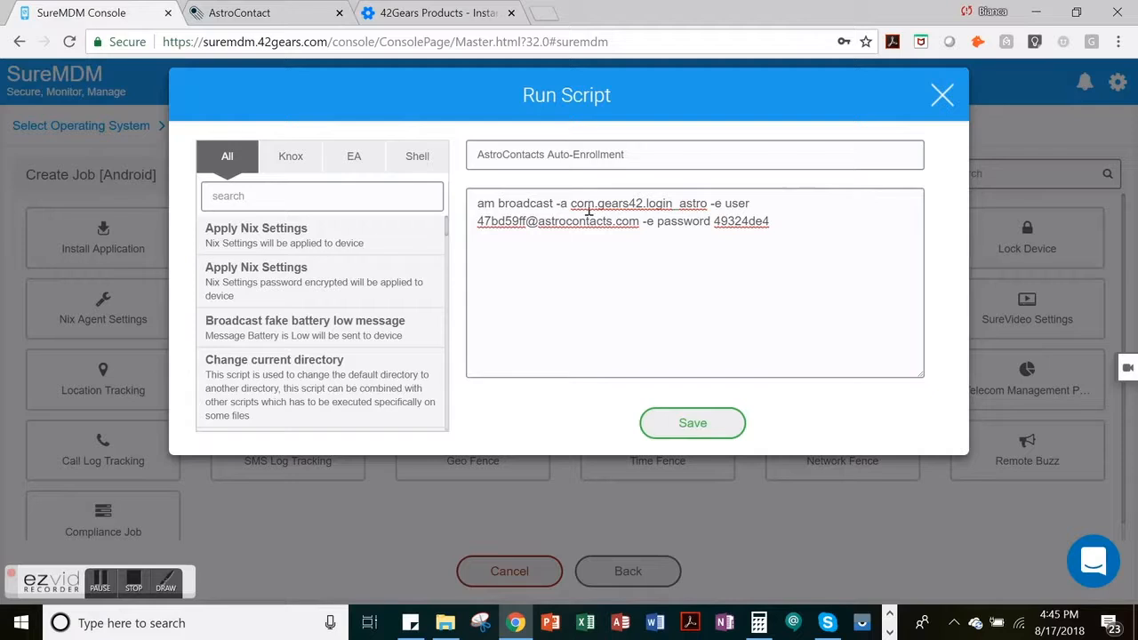
pyautogui.moveTo(477, 221); pyautogui.dragTo(637, 224)
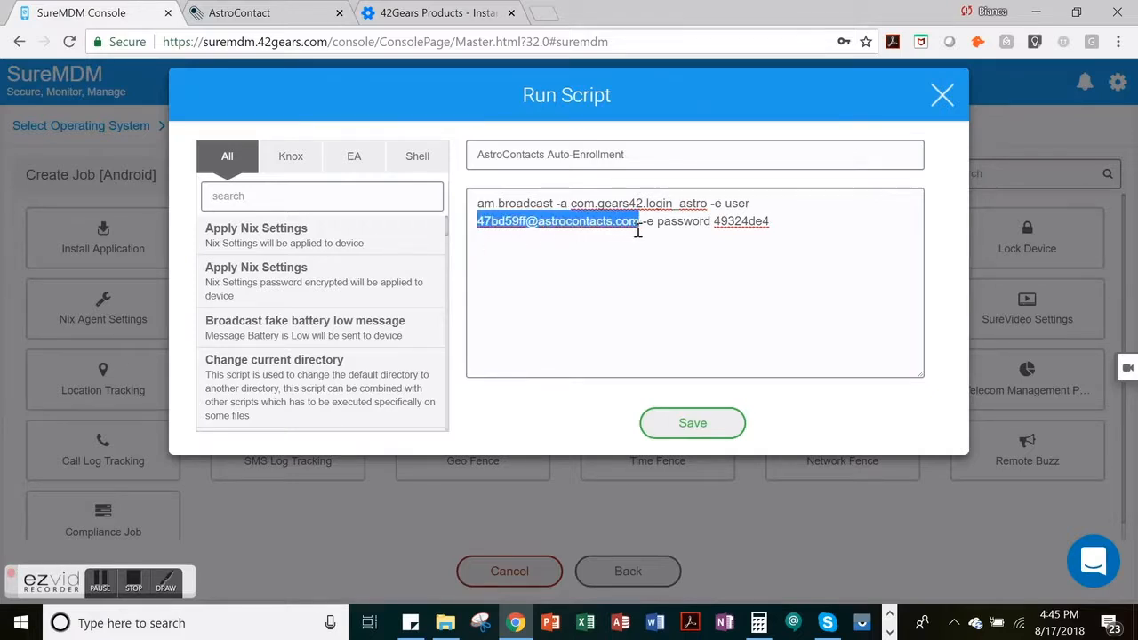
# - Examine the enrollment password in the AstroContacts account settings and the matching password value in the script
pyautogui.click(294, 13)
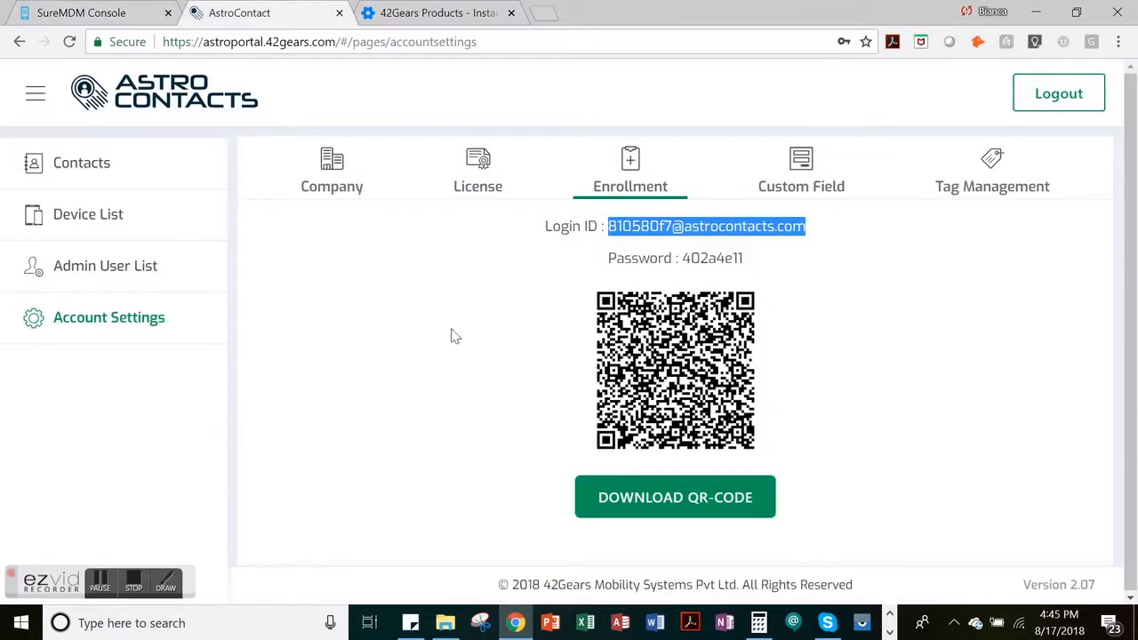
pyautogui.click(537, 300)
pyautogui.moveTo(683, 258); pyautogui.dragTo(747, 263)
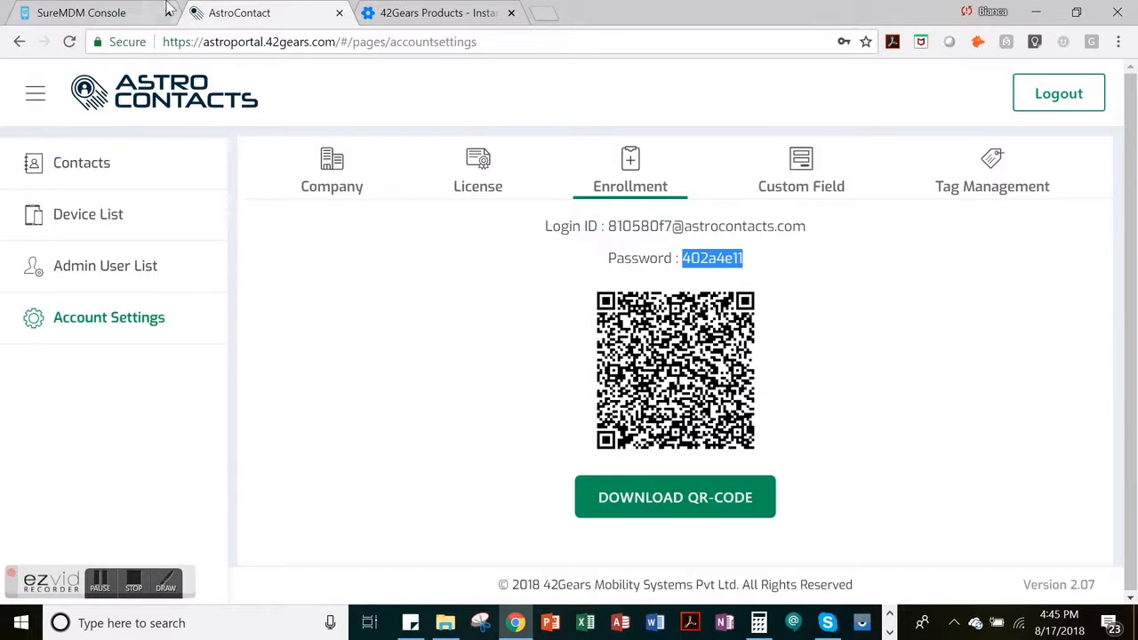
pyautogui.click(133, 12)
pyautogui.click(720, 224)
pyautogui.moveTo(714, 220); pyautogui.dragTo(772, 224)
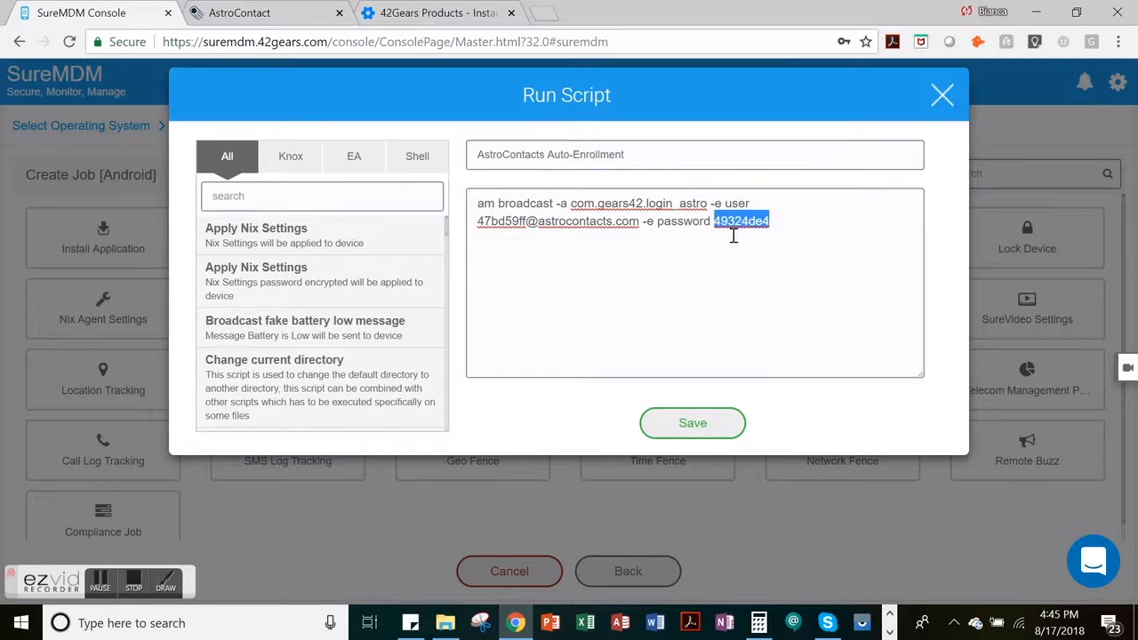
# - Save the AstroContacts Auto-Enrollment script job
pyautogui.click(680, 284)
pyautogui.click(691, 428)
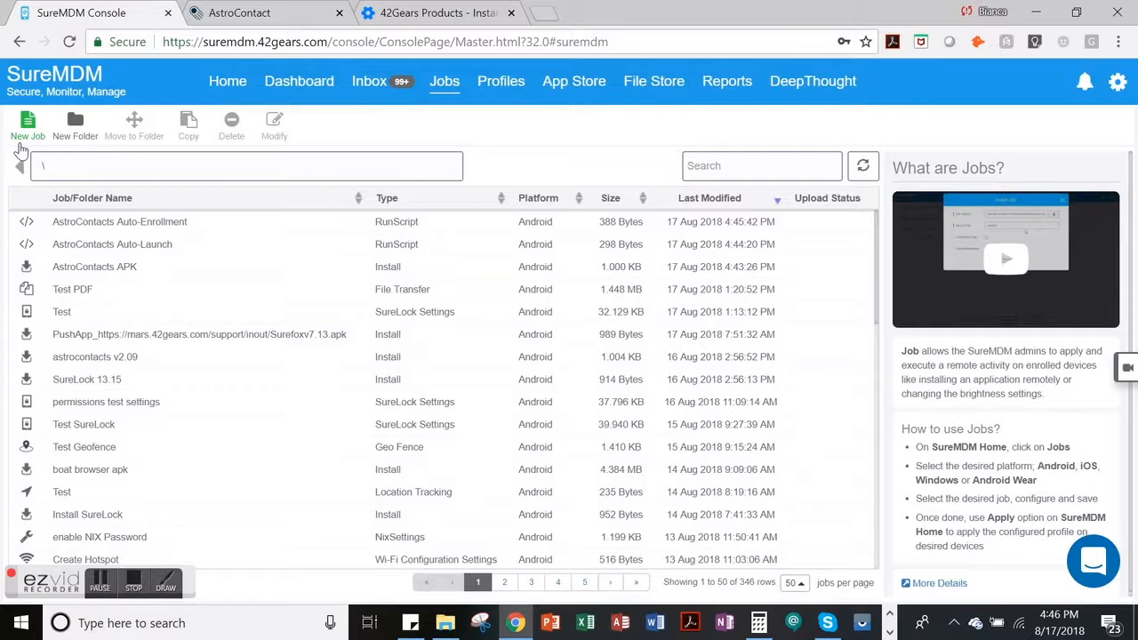
# - Create a new Android composite job named AstroContacts Remote Enrollment
pyautogui.click(22, 142)
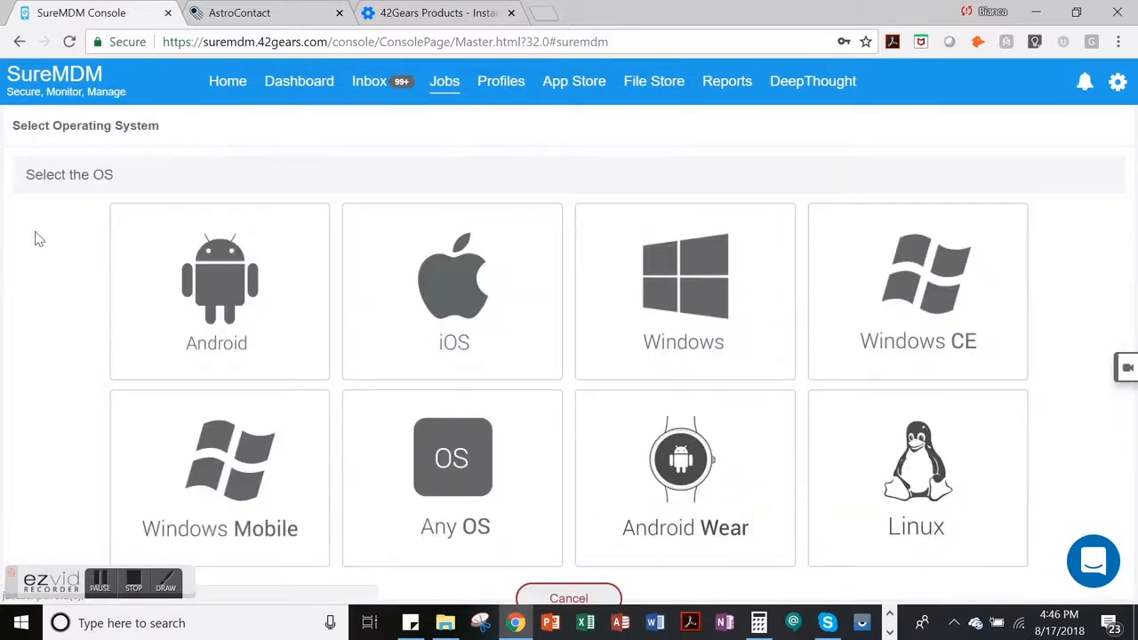
pyautogui.click(132, 319)
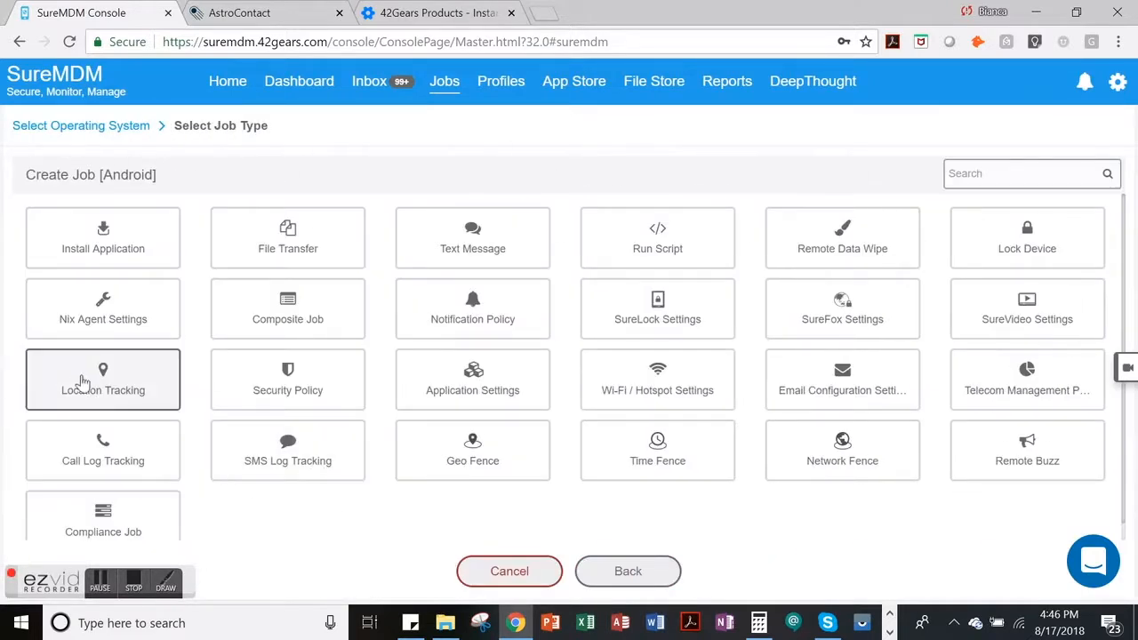
pyautogui.click(343, 323)
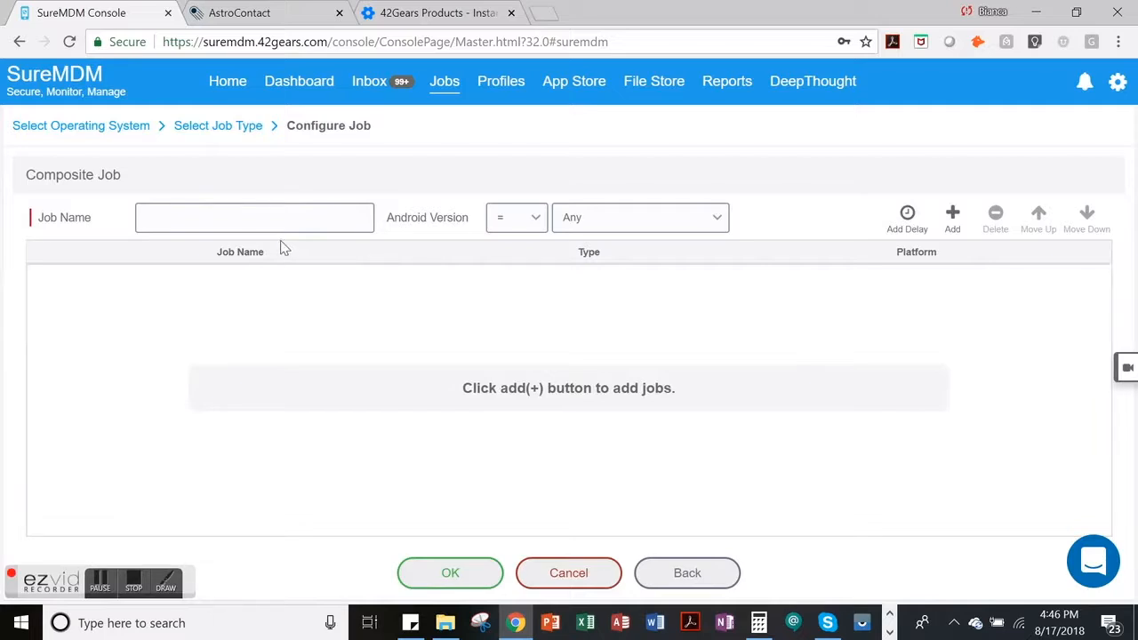
pyautogui.click(277, 217)
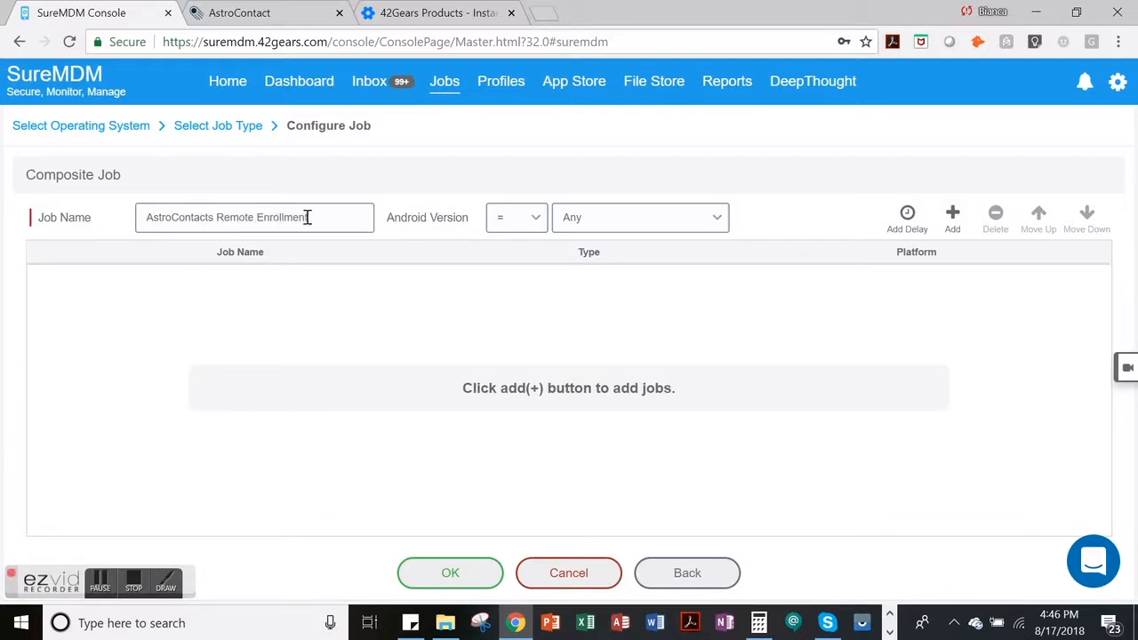
# - Add the AstroContacts APK install job as the first item of the composite job
pyautogui.click(953, 230)
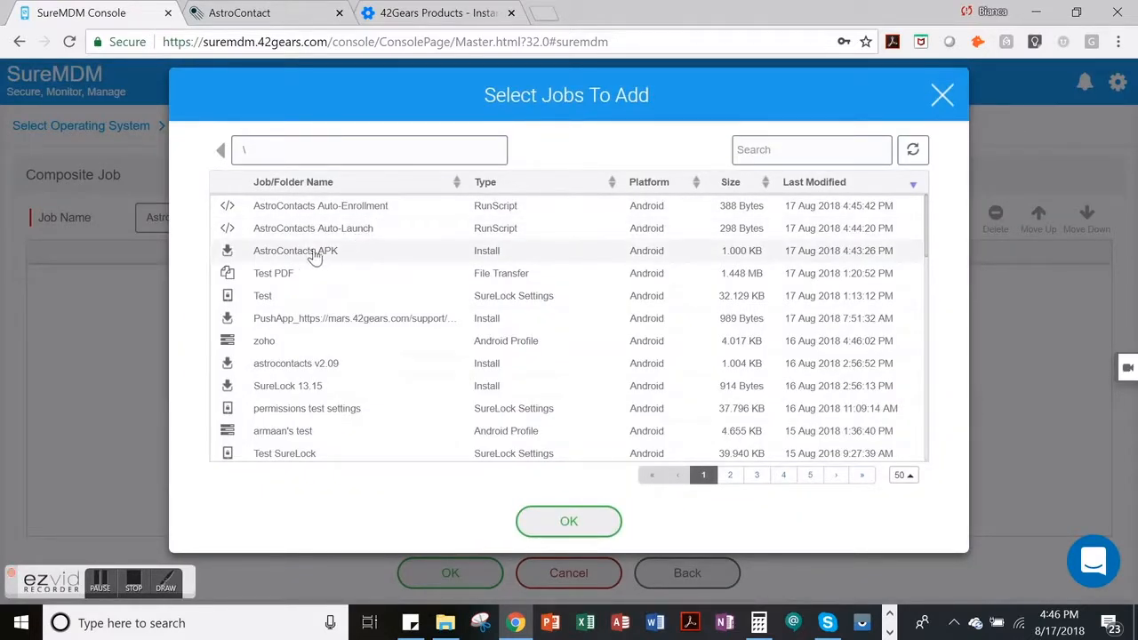
pyautogui.click(380, 258)
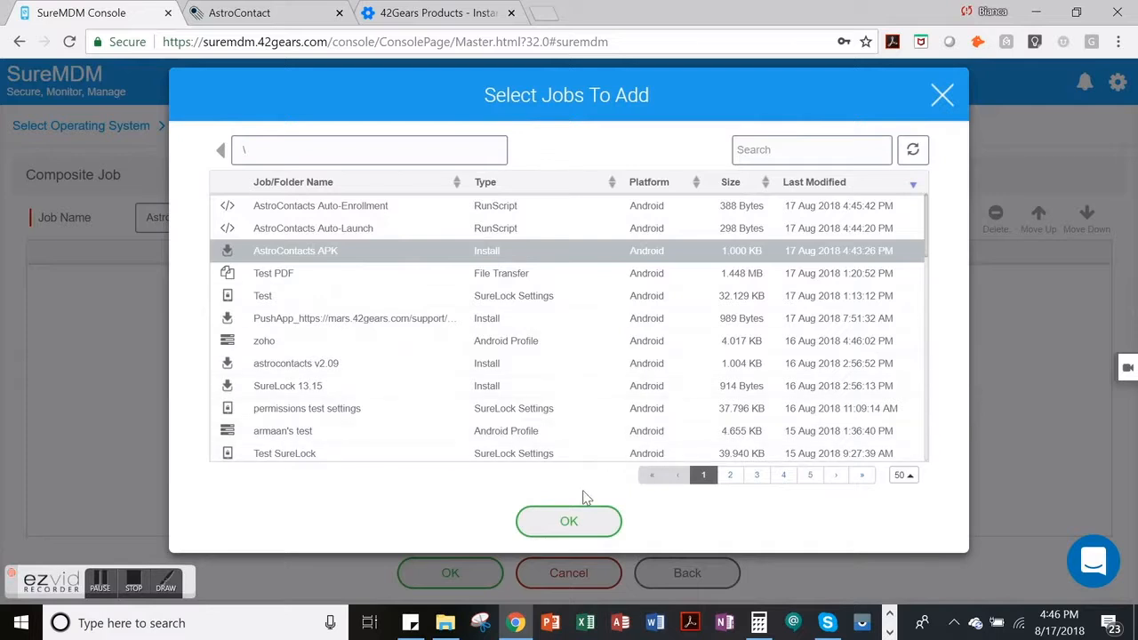
pyautogui.click(569, 521)
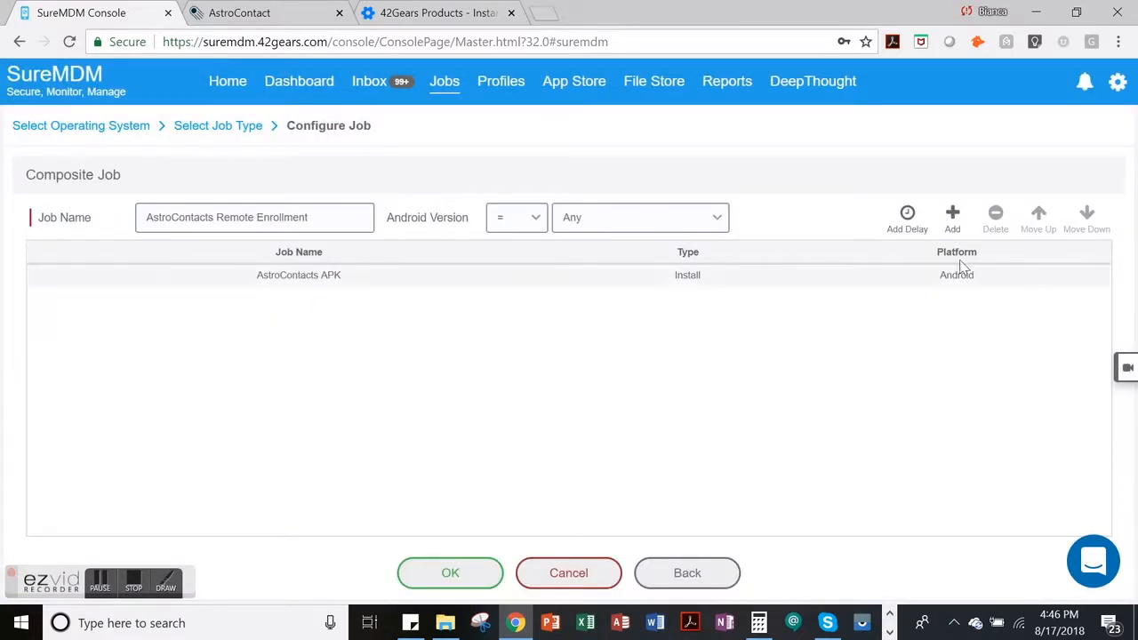
# - Add the AstroContacts Auto-Launch and AstroContacts Auto-Enrollment script jobs to the composite job, in that order
pyautogui.click(953, 223)
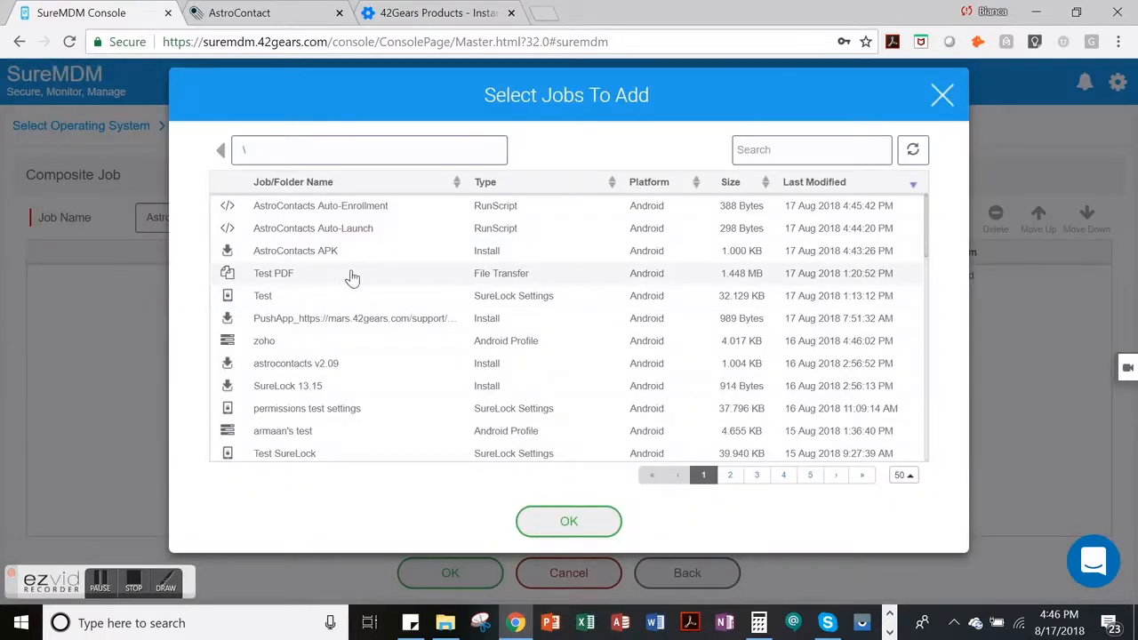
pyautogui.click(404, 233)
pyautogui.click(577, 522)
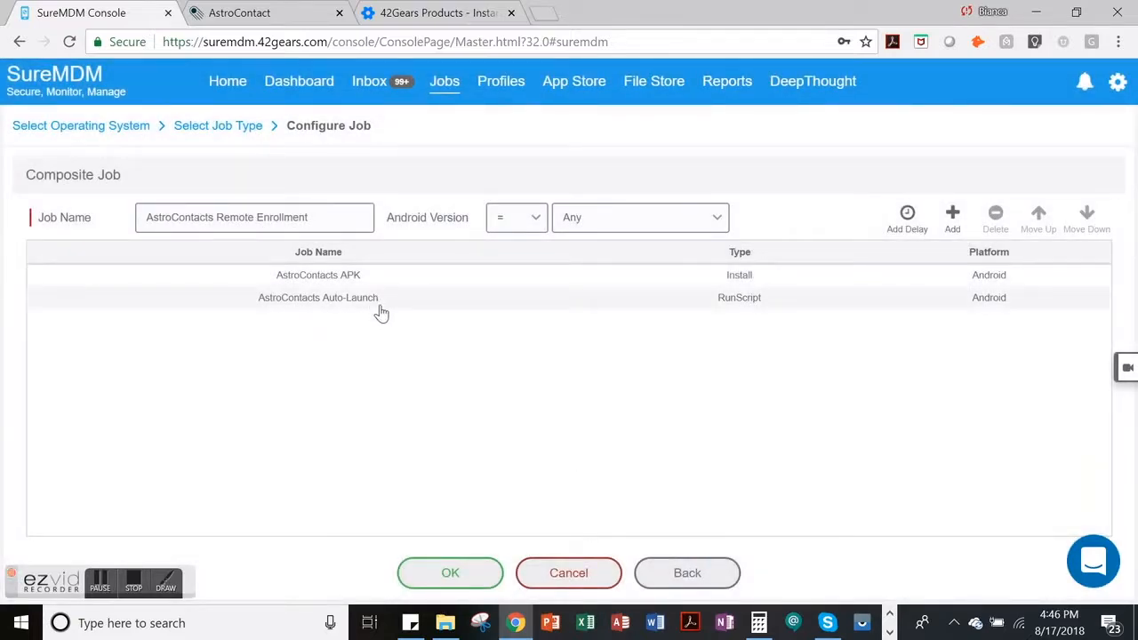
pyautogui.click(951, 226)
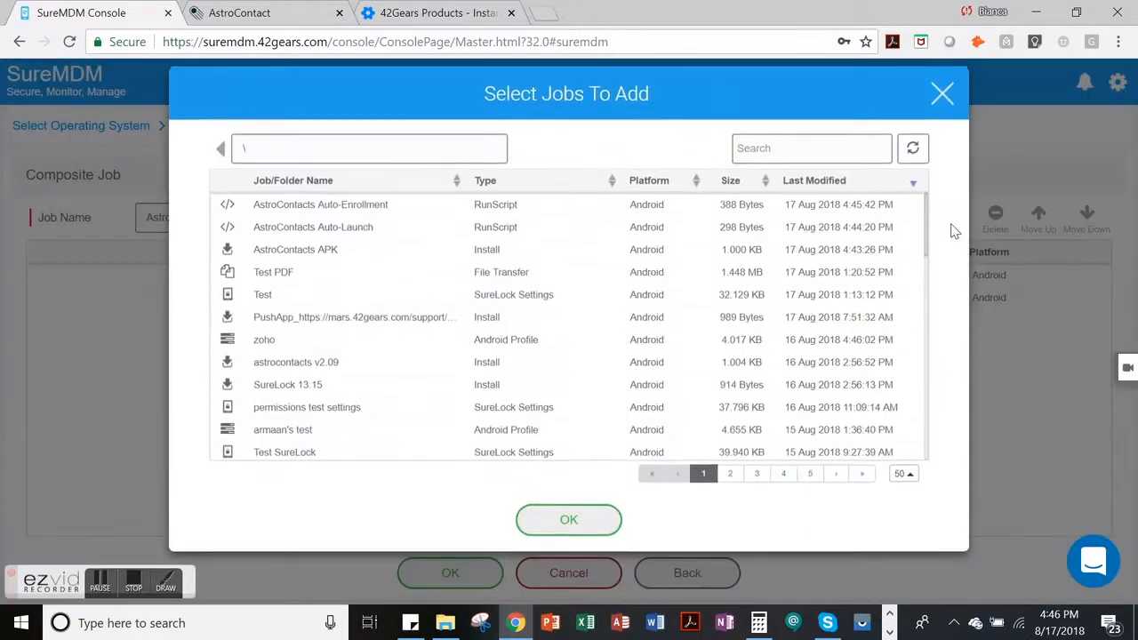
pyautogui.click(410, 214)
pyautogui.click(541, 528)
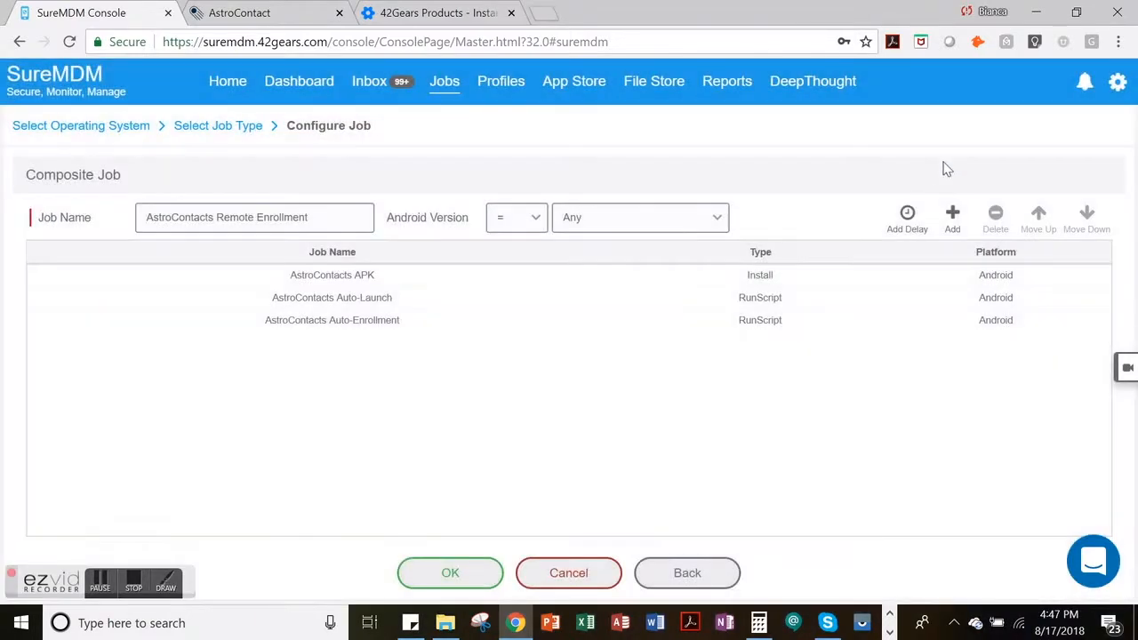
# - Insert a 5-second delay between the Auto-Launch and Auto-Enrollment jobs and save the composite job
pyautogui.click(907, 214)
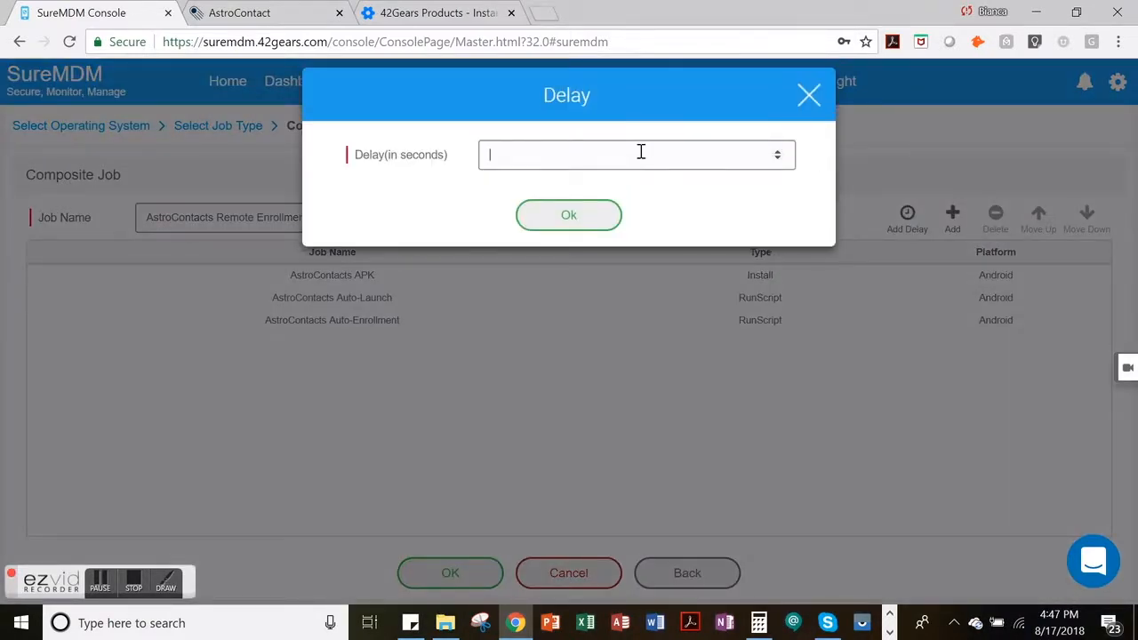
pyautogui.click(602, 219)
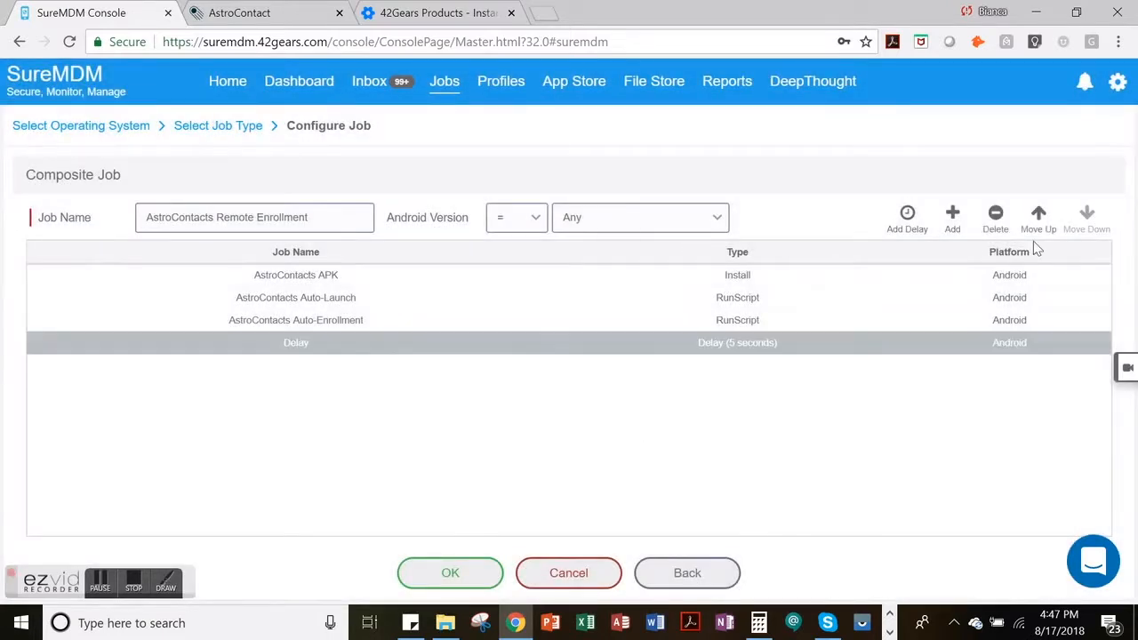
pyautogui.click(1037, 229)
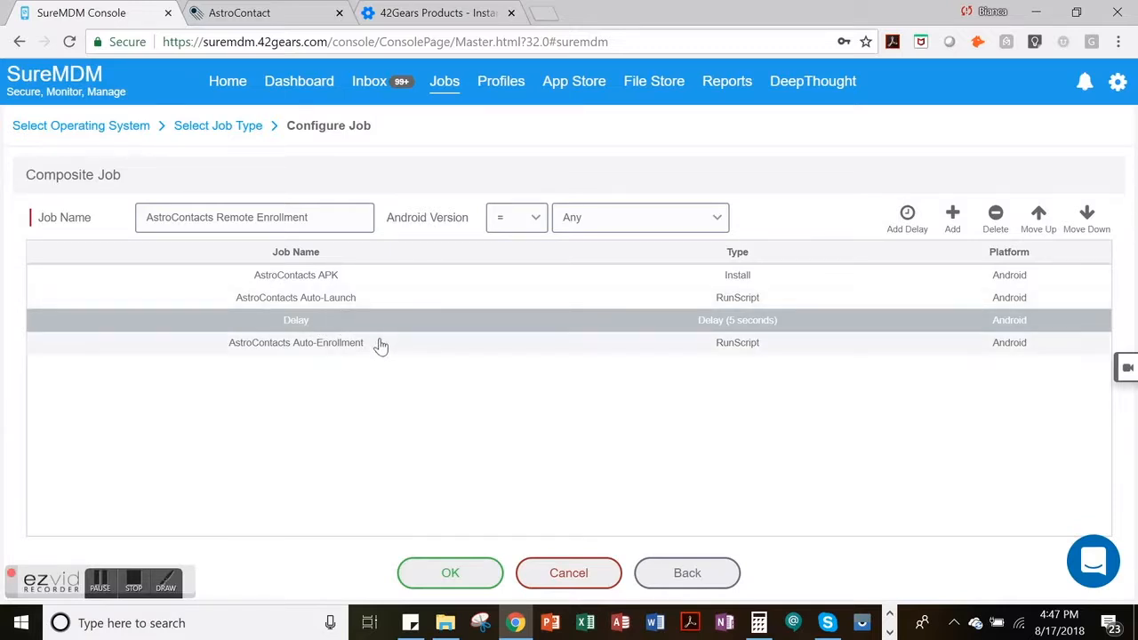
pyautogui.click(431, 575)
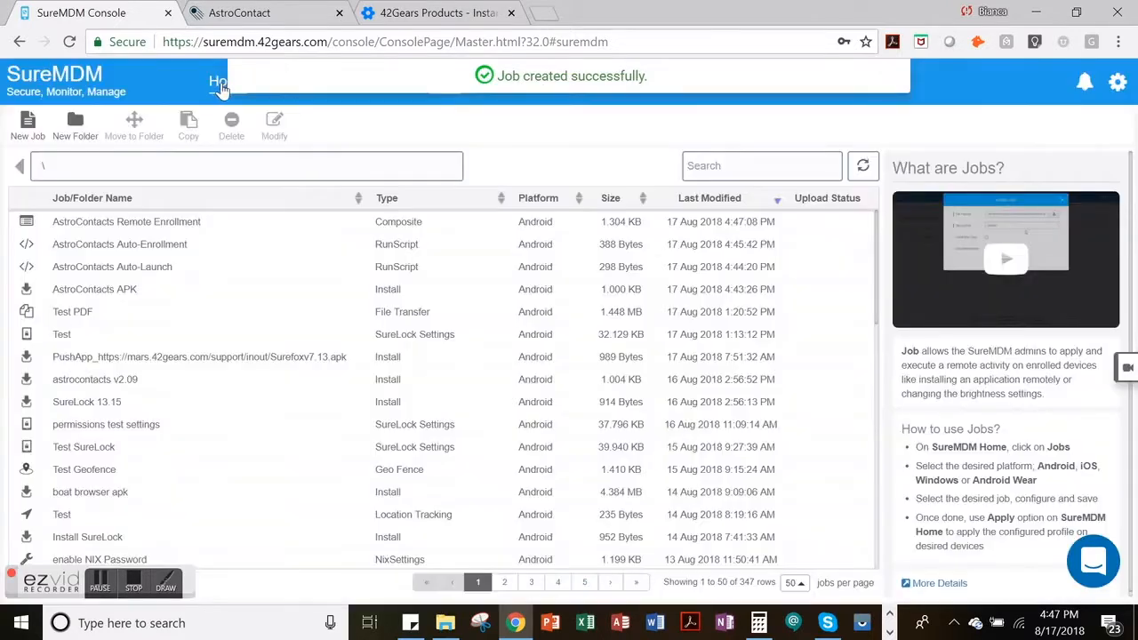
# - Apply the AstroContacts Remote Enrollment job to the joya device immediately, deploying on any network
pyautogui.click(218, 82)
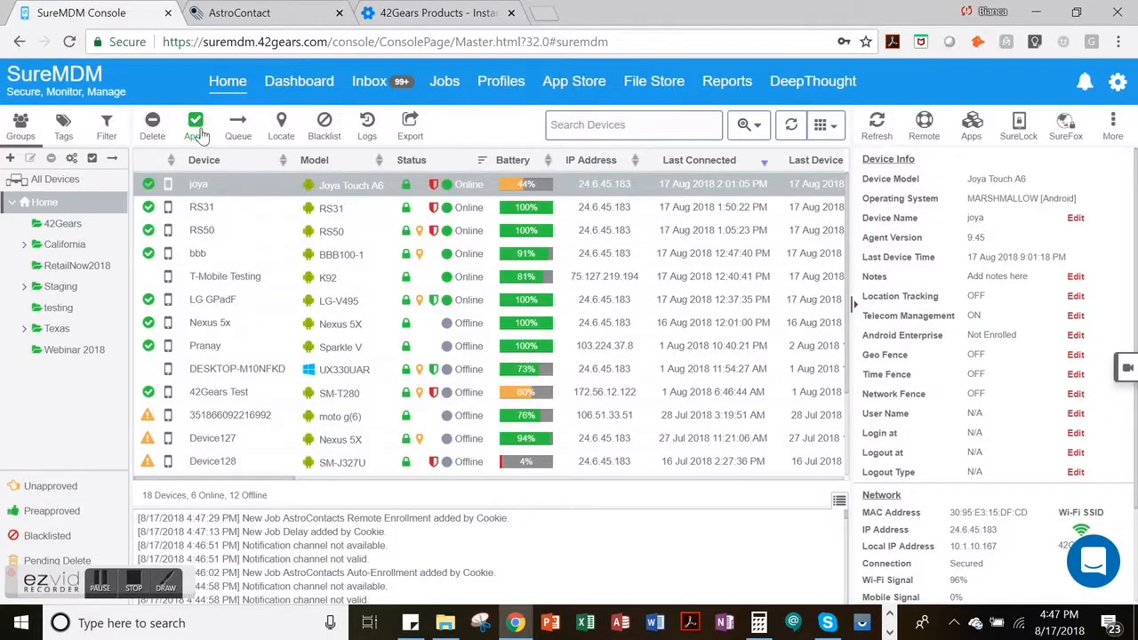
pyautogui.click(195, 127)
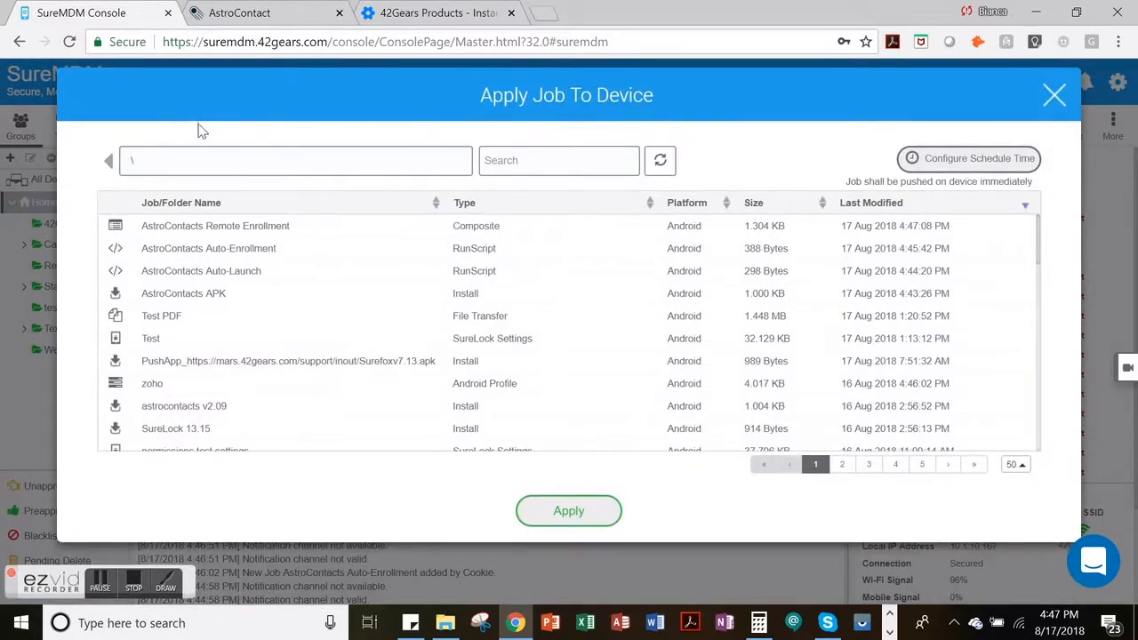
pyautogui.click(313, 235)
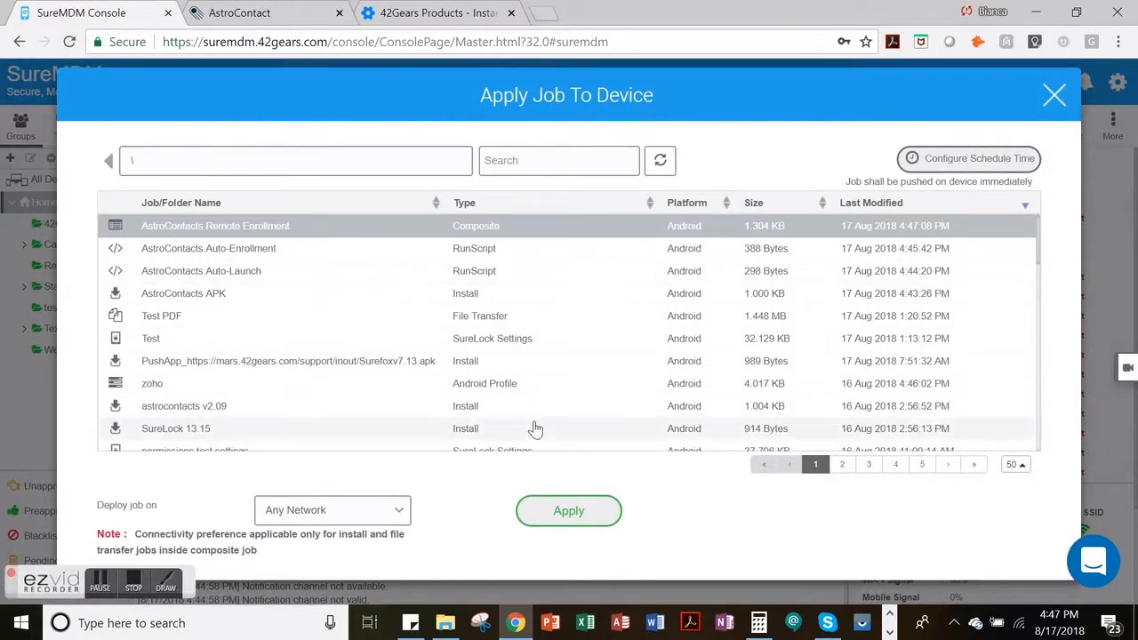
pyautogui.click(553, 521)
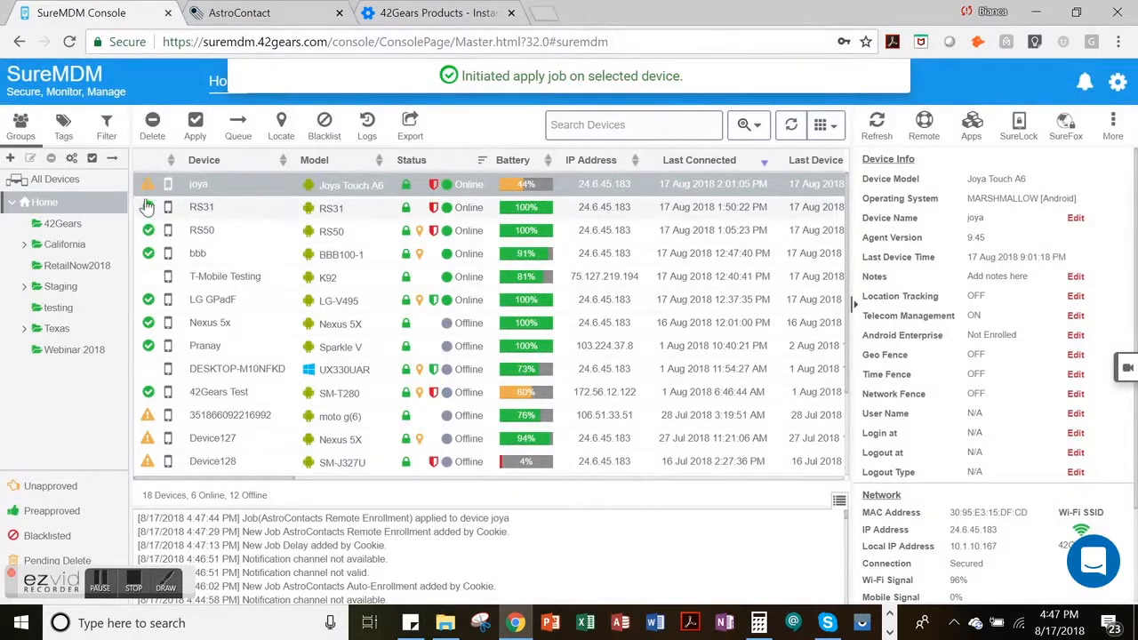
pyautogui.click(73, 223)
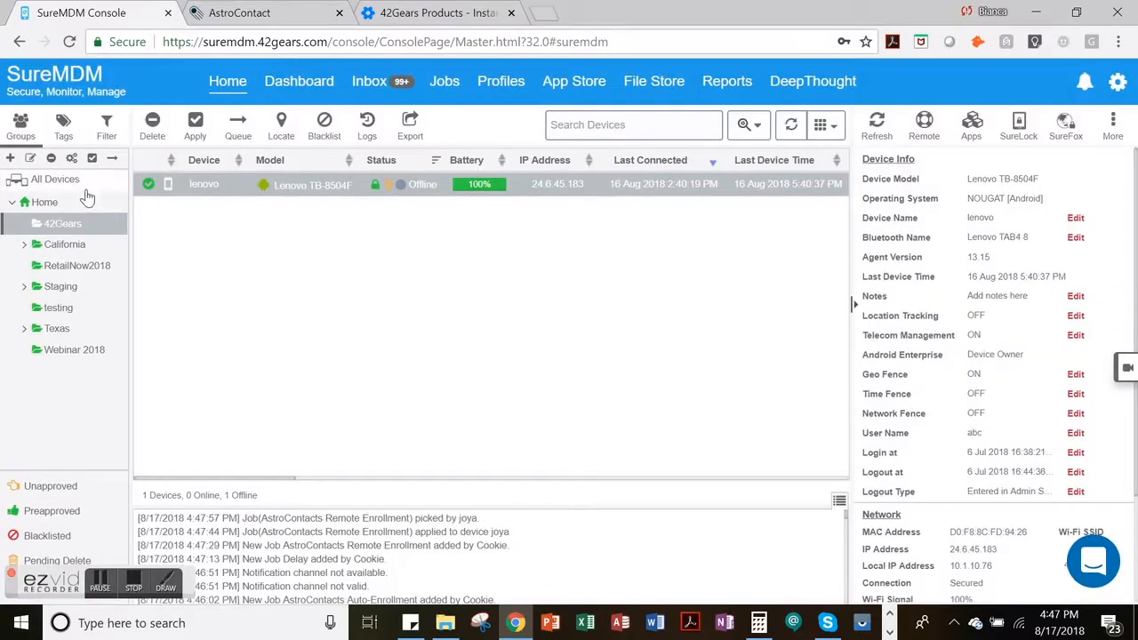
pyautogui.click(90, 158)
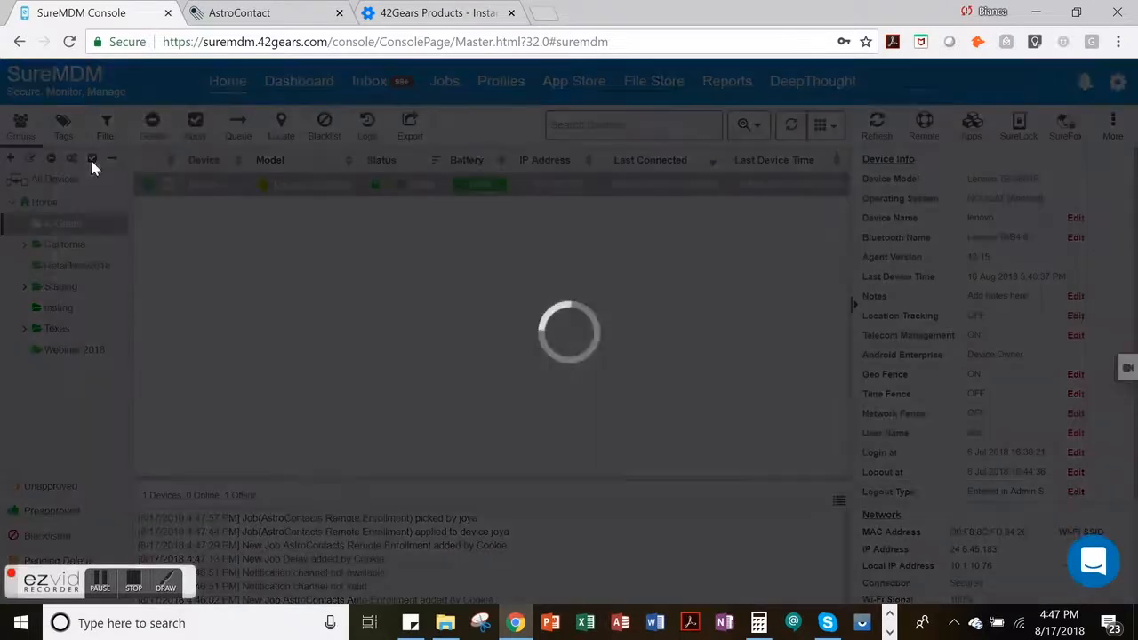
pyautogui.click(327, 233)
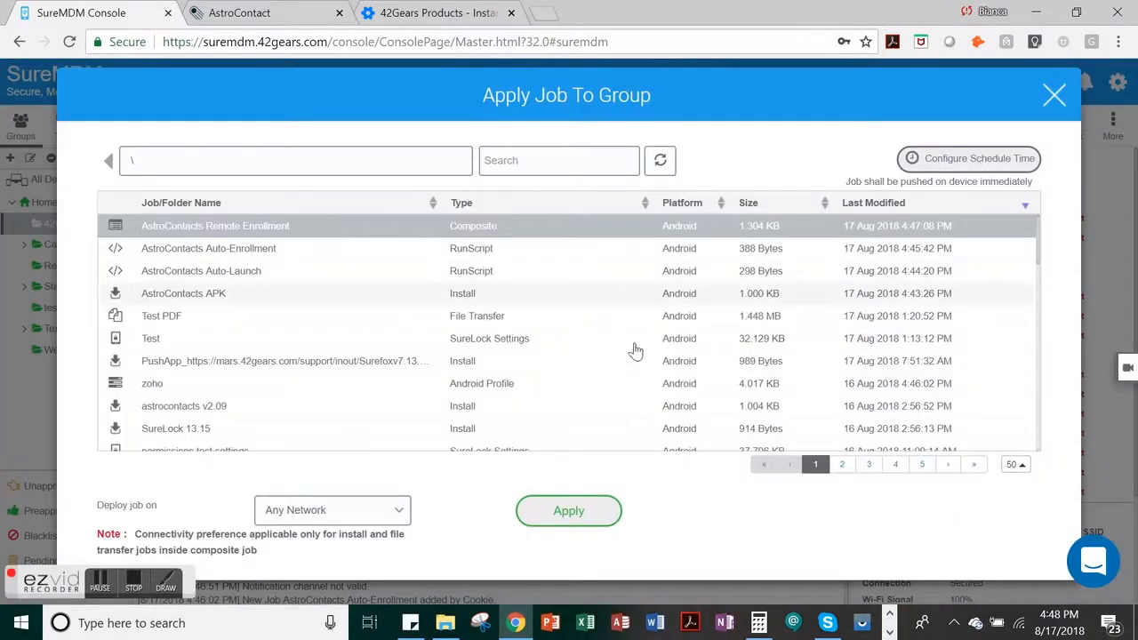
pyautogui.click(1053, 95)
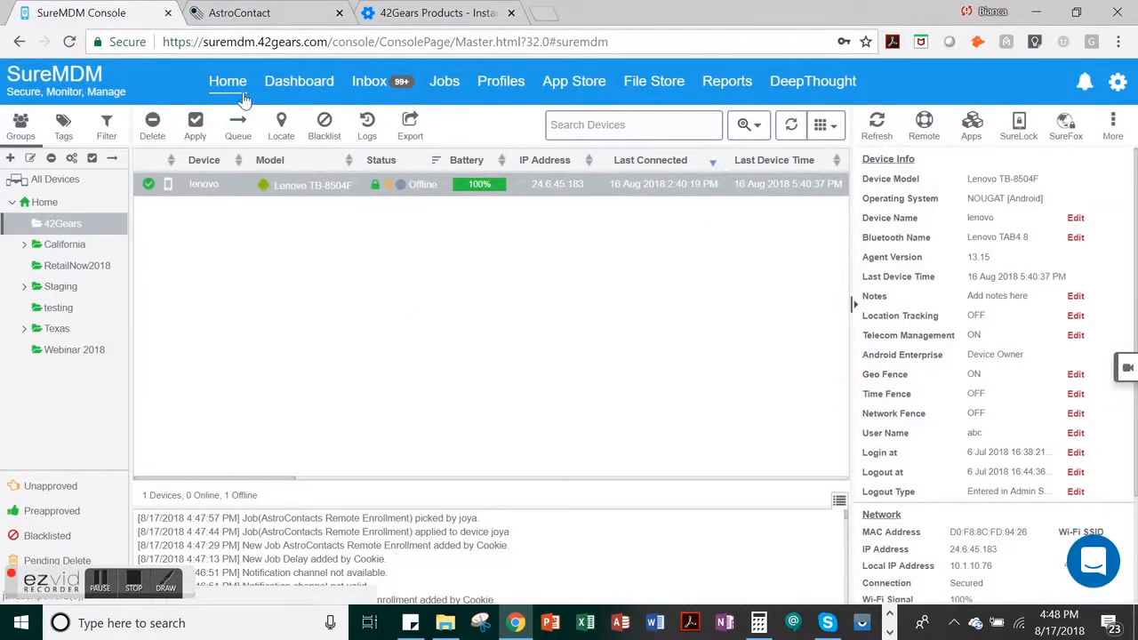
# - List all devices and check the job deployment status of the first device
pyautogui.click(51, 180)
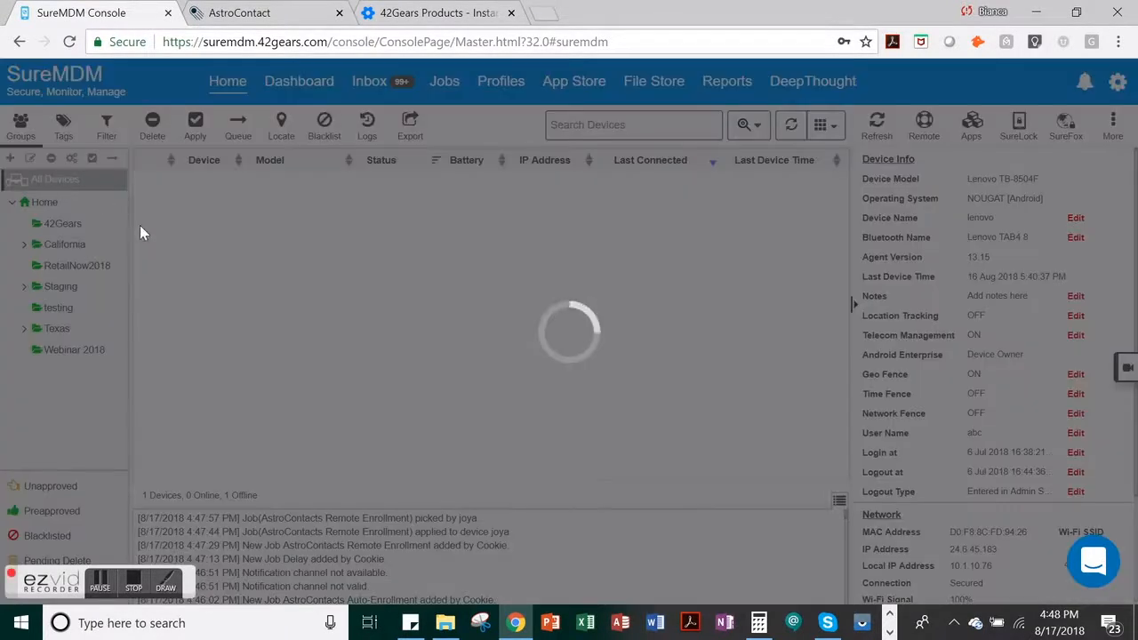
pyautogui.click(149, 188)
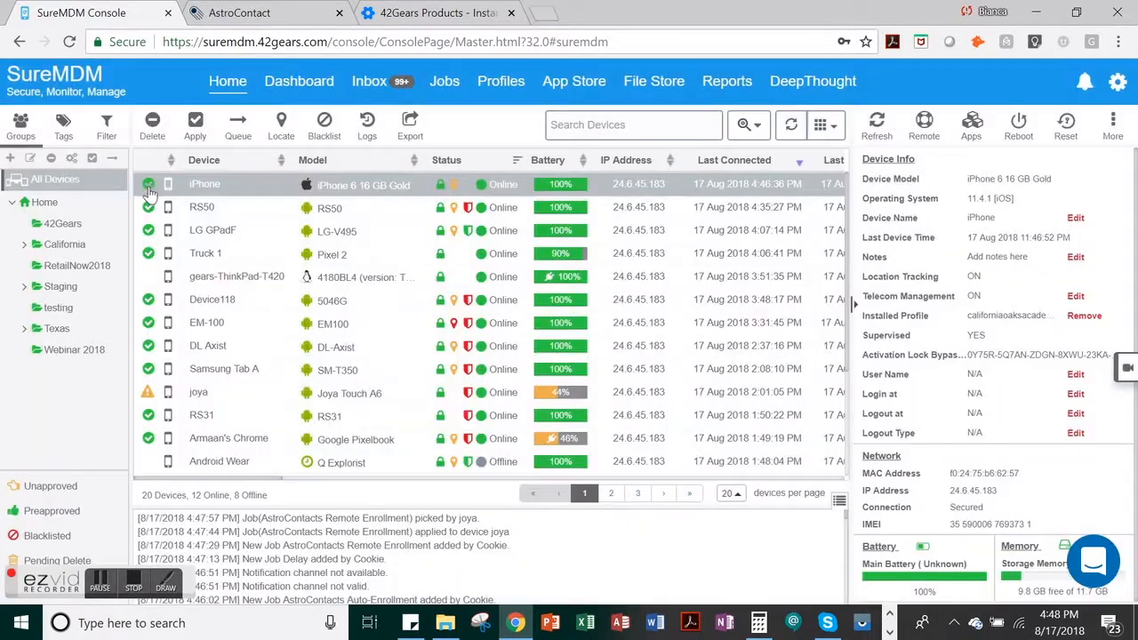